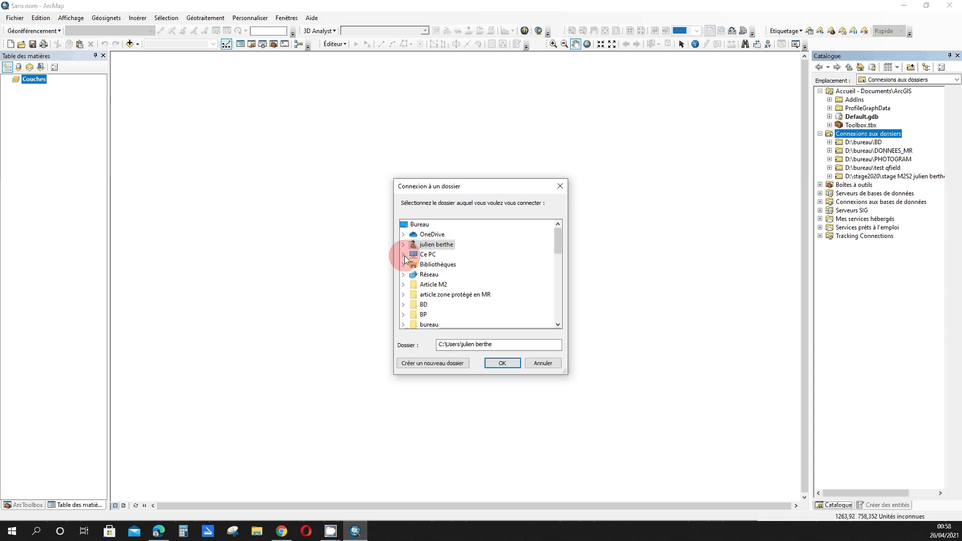
Connect the catalog to the folder D:\bureau\GEO050K_HARM_051, expand its contents and widen the catalog to show the full file names.
scroll(414, 252, "down", 1)
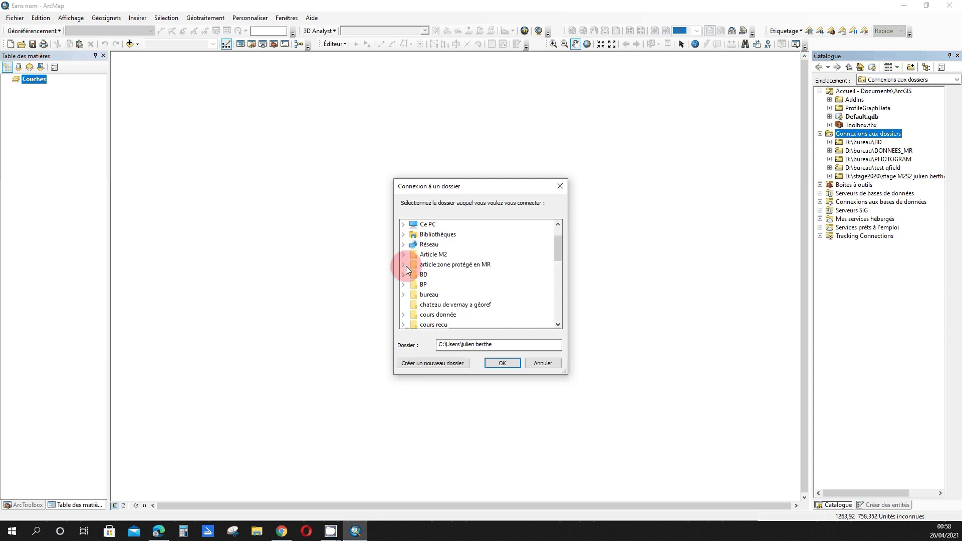
scroll(404, 281, "down", 4)
scroll(486, 289, "down", 2)
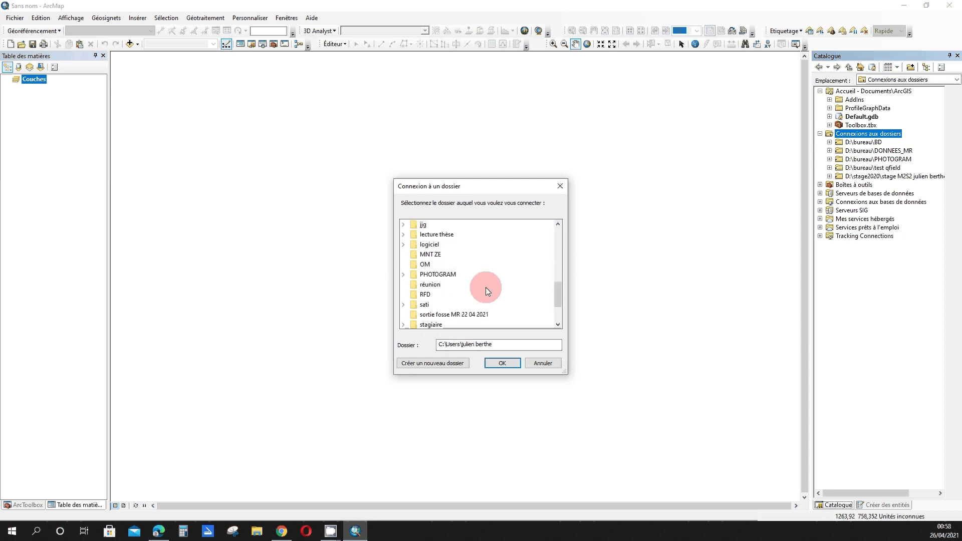
scroll(486, 289, "down", 2)
scroll(489, 291, "up", 1)
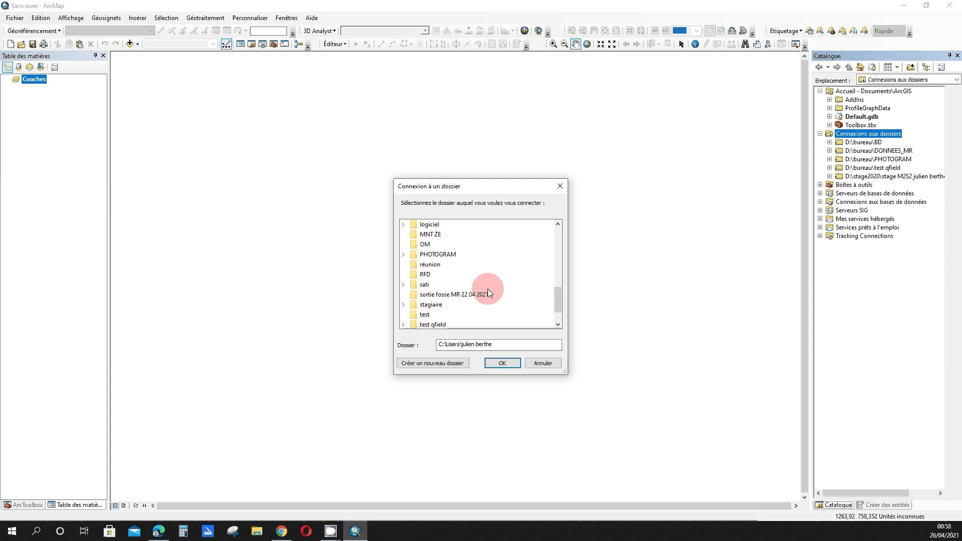
scroll(485, 289, "up", 2)
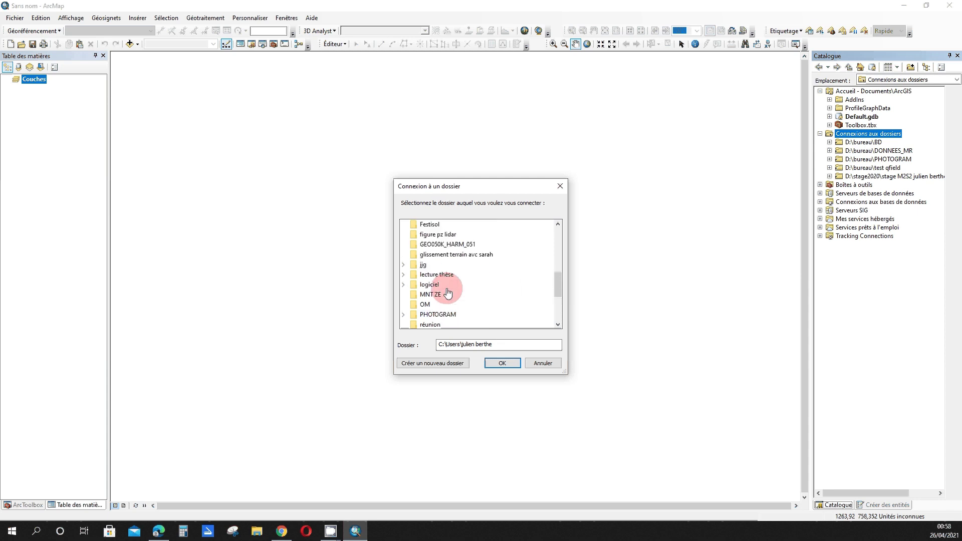
scroll(447, 288, "up", 1)
left_click(446, 275)
left_click(502, 363)
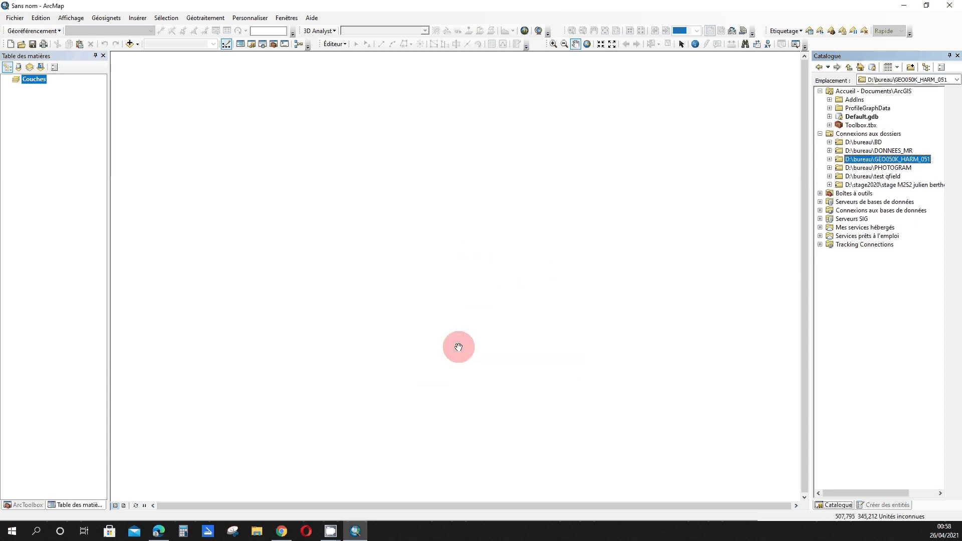
left_click(830, 159)
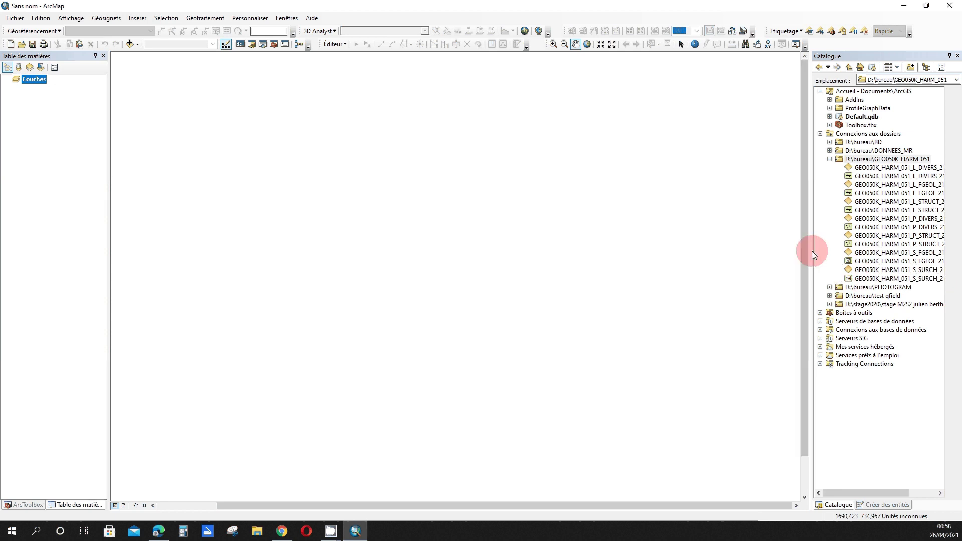
left_click_drag(812, 251, 744, 253)
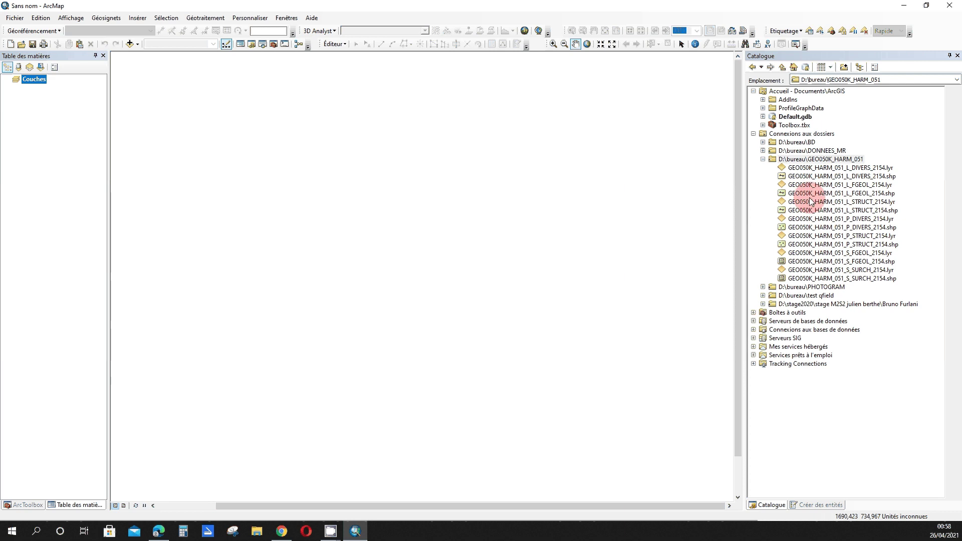
mouse_move(805, 194)
left_mouse_down()
mouse_move(568, 205)
mouse_move(391, 176)
left_mouse_up()
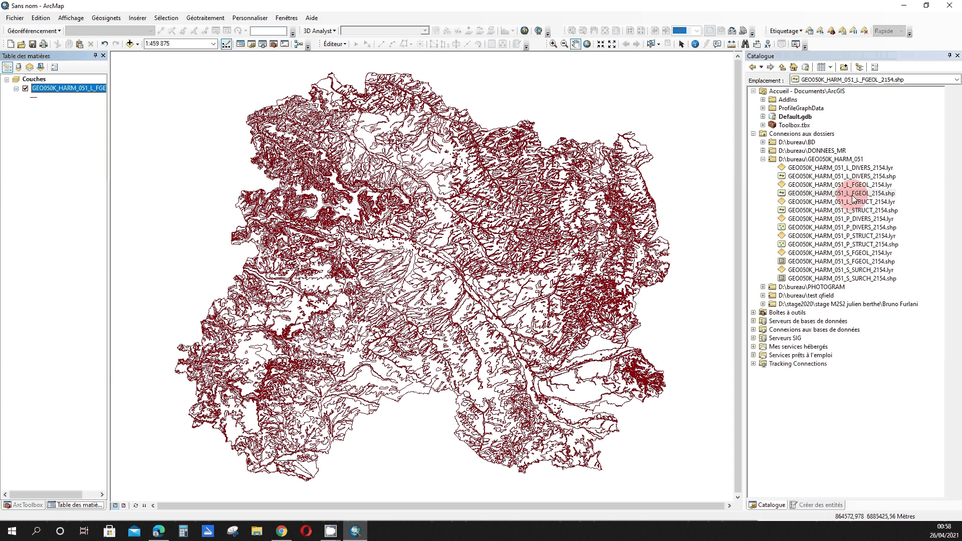
left_click(248, 111)
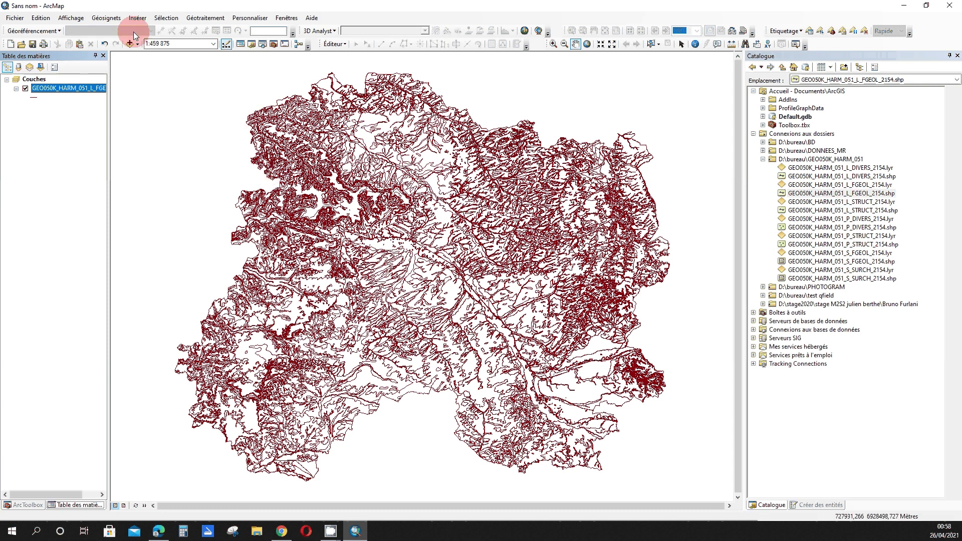
right_click(76, 95)
left_click(80, 118)
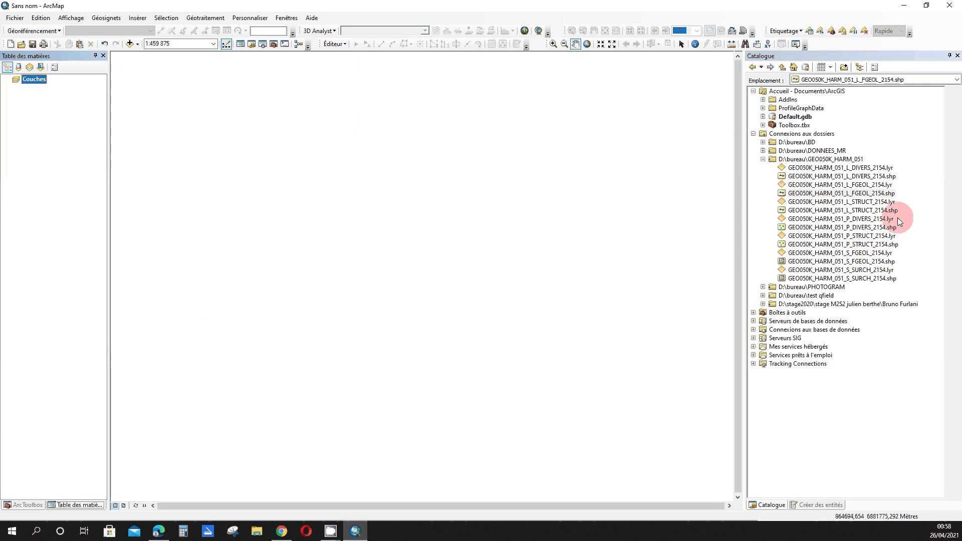
Add GEO050K_HARM_051_L_STRUCT_2154.shp to the map and open the symbology settings of its layer.
mouse_move(802, 211)
left_mouse_down()
mouse_move(827, 215)
mouse_move(610, 226)
left_mouse_up()
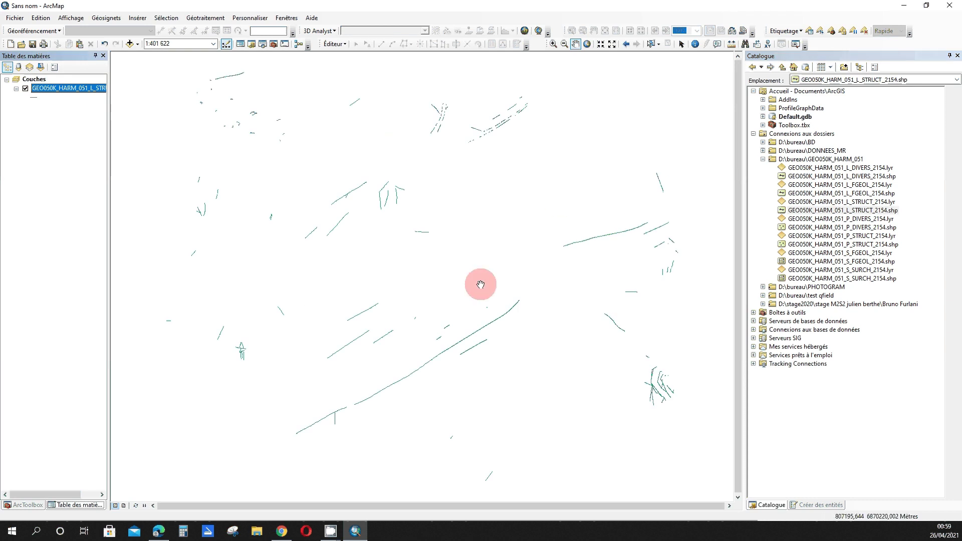
right_click(64, 88)
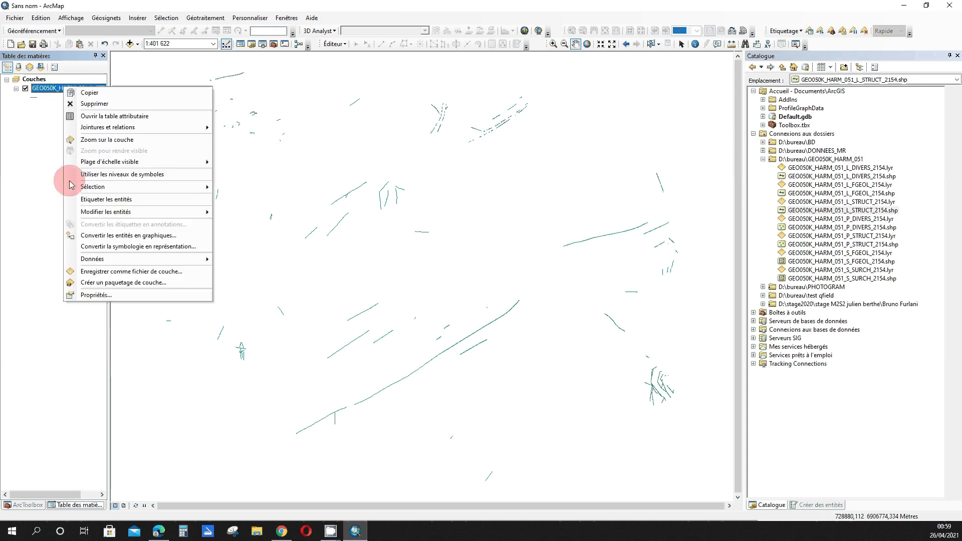
left_click(104, 296)
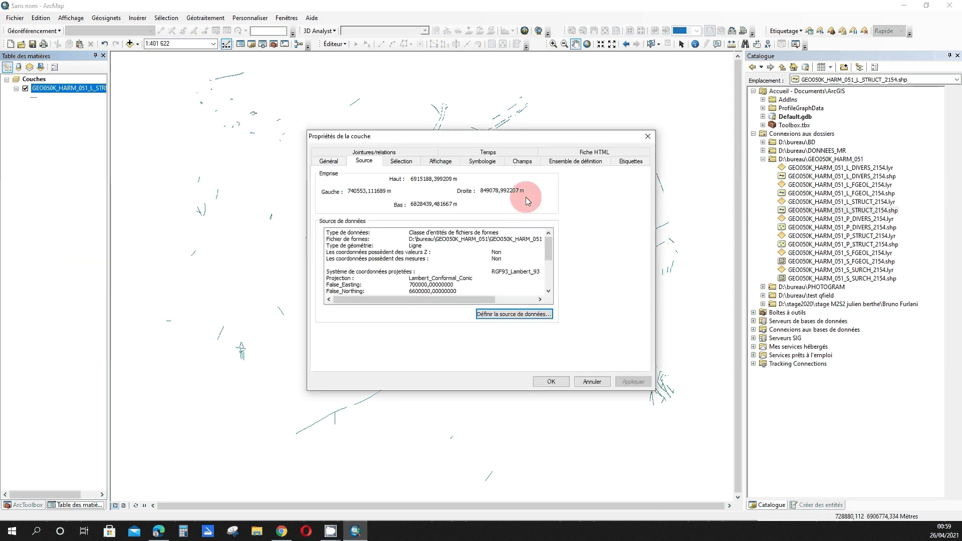
left_click(496, 162)
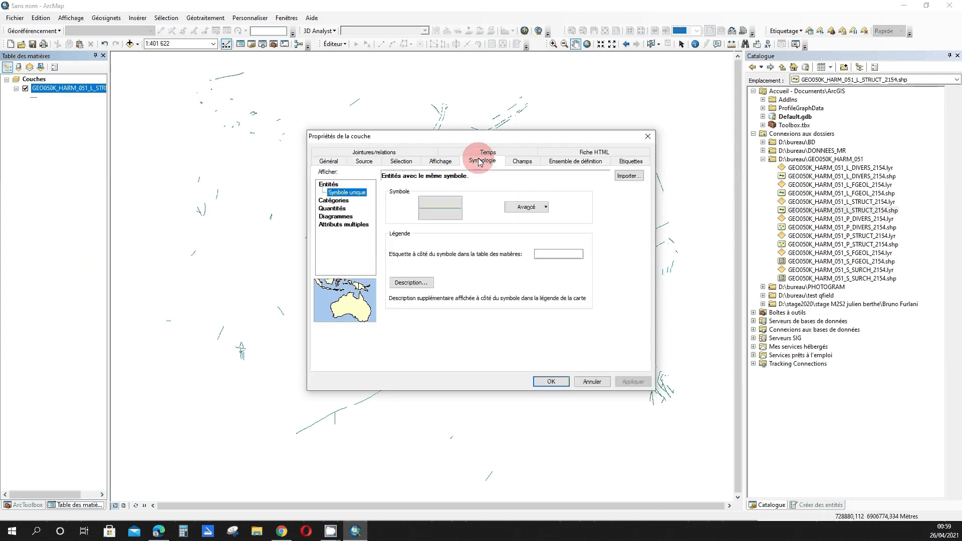
Import the complete symbology definition from GEO050K_HARM_051_L_STRUCT_2154.lyr, matched on the CODE field, and apply it to the structural line layer.
left_click(627, 177)
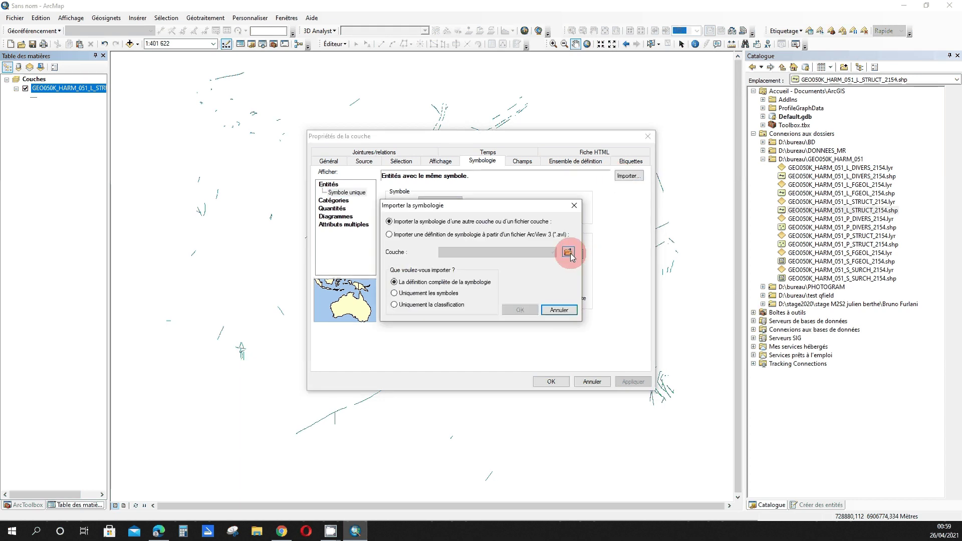
left_click(569, 253)
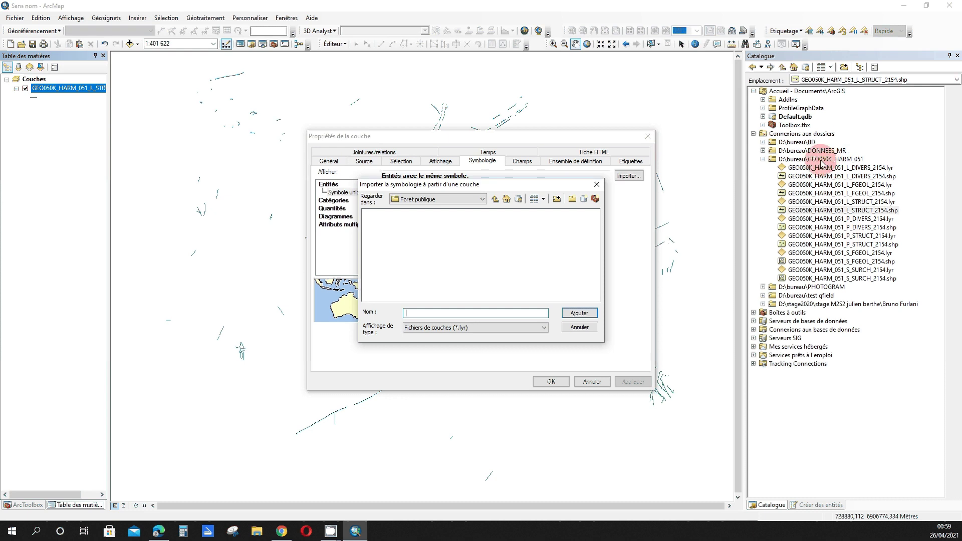
left_click(414, 199)
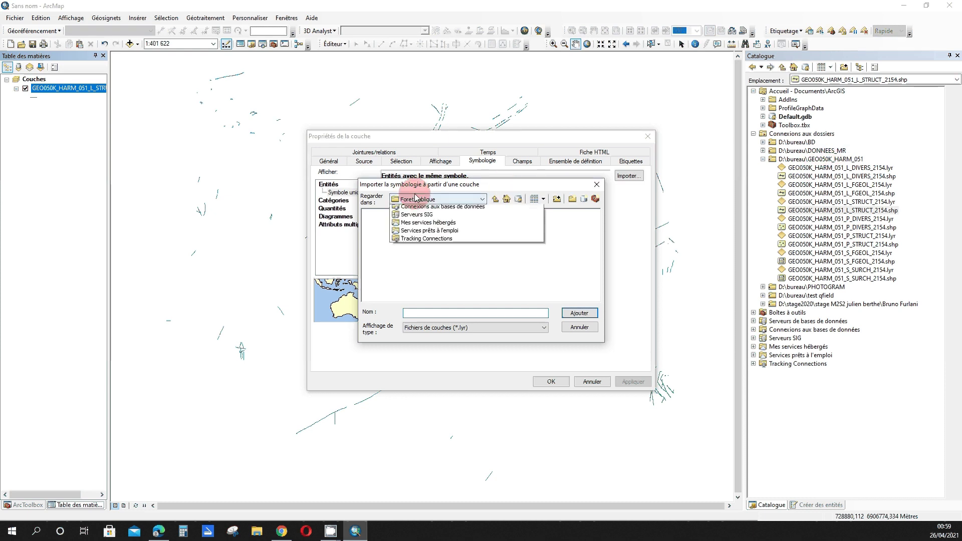
left_click(457, 258)
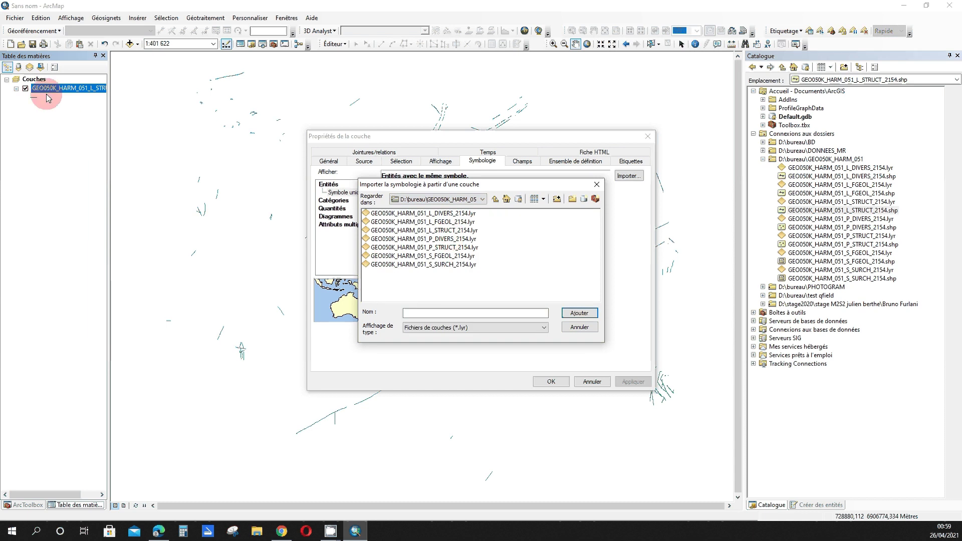
left_click(426, 230)
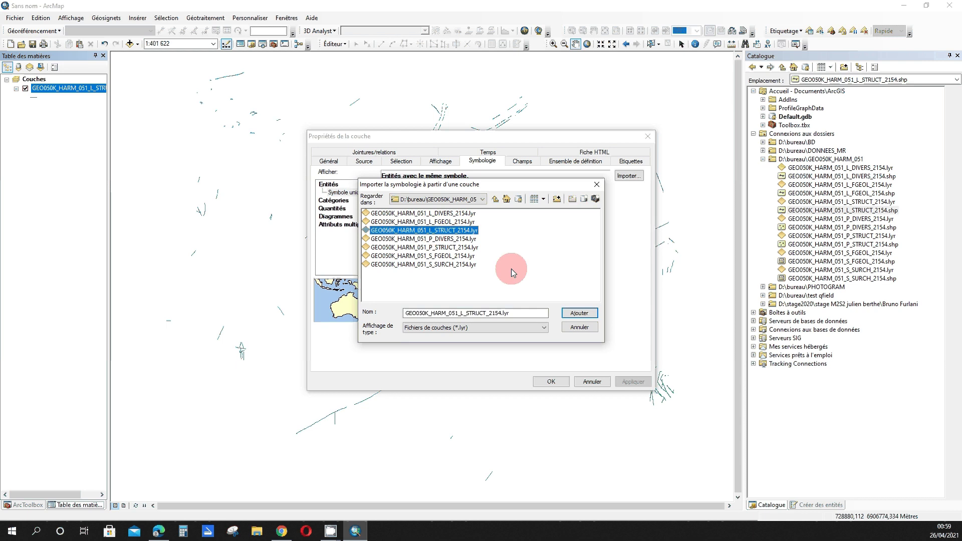
left_click(580, 313)
left_click(519, 311)
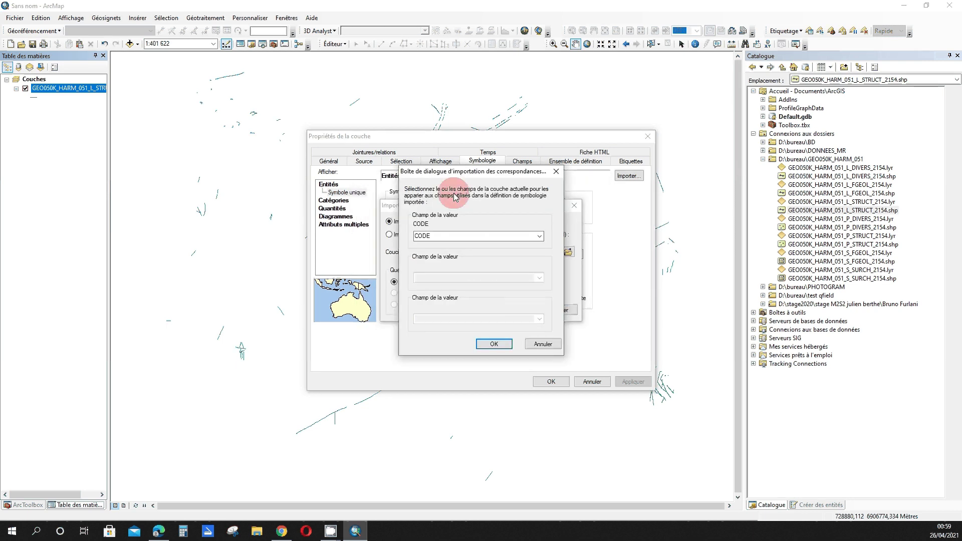
left_click(493, 345)
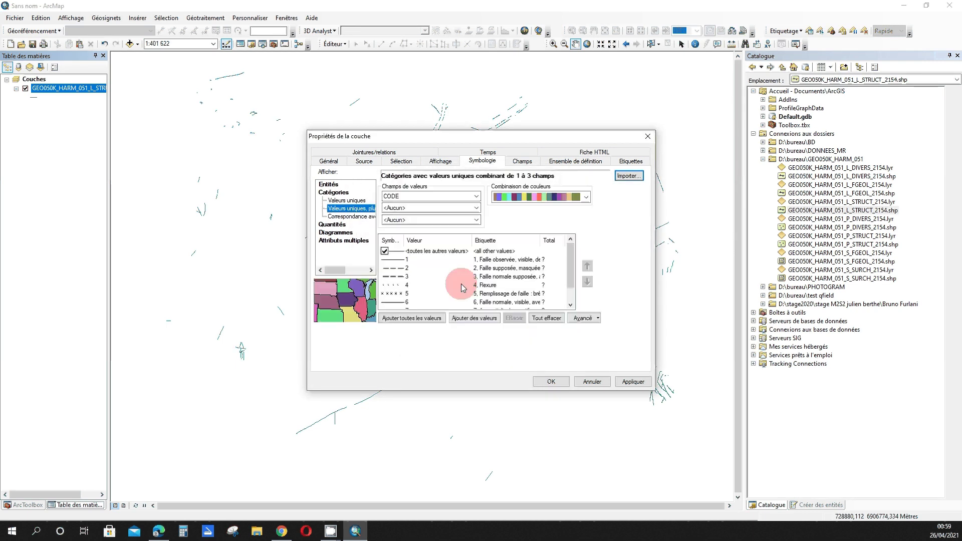
left_click(550, 382)
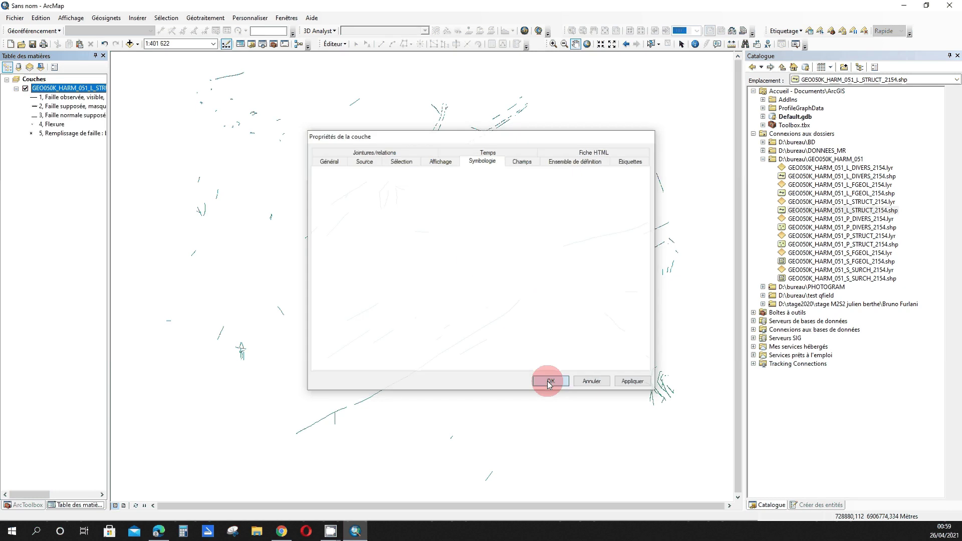
Widen the table of contents and examine the structural line symbols in the legend and on the map.
left_click_drag(108, 158, 152, 150)
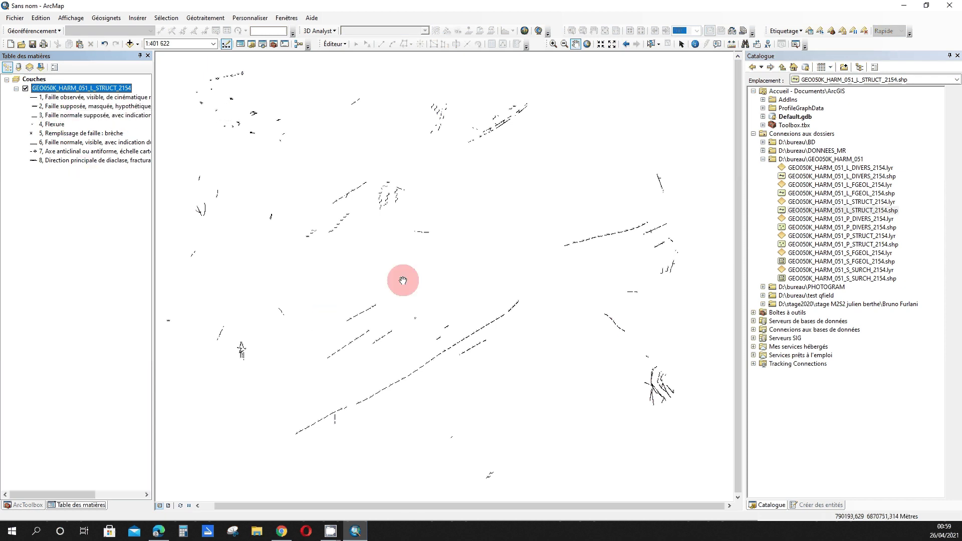
left_click_drag(476, 253, 372, 194)
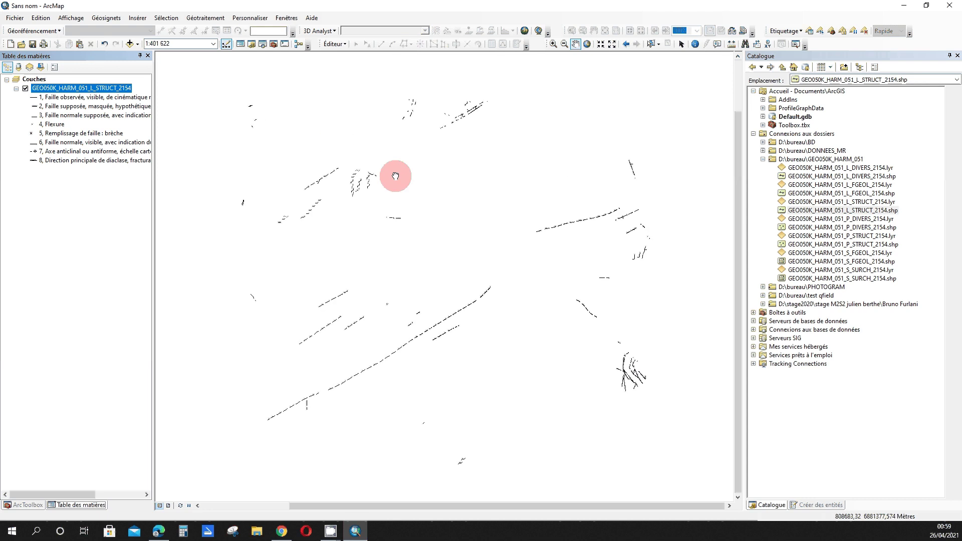
scroll(391, 208, "up", 3)
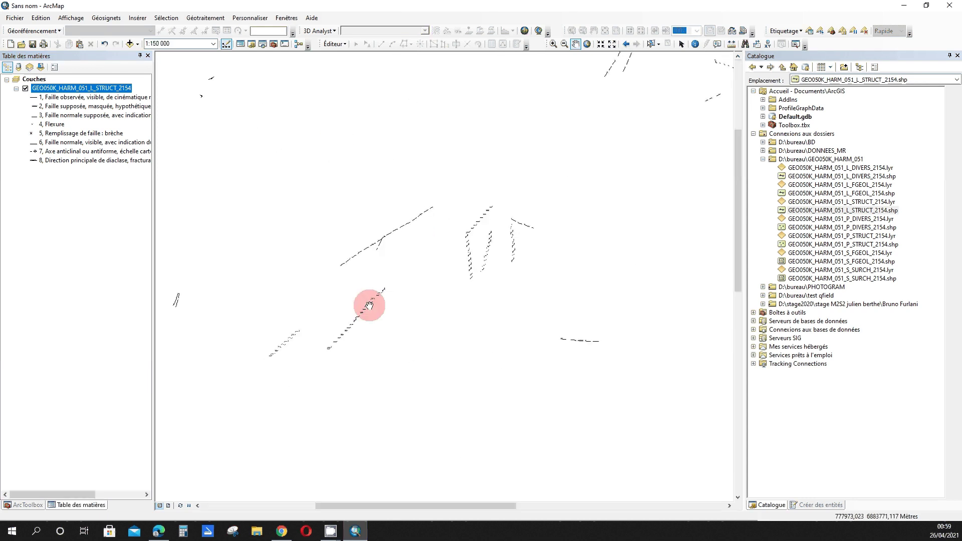
scroll(428, 276, "down", 3)
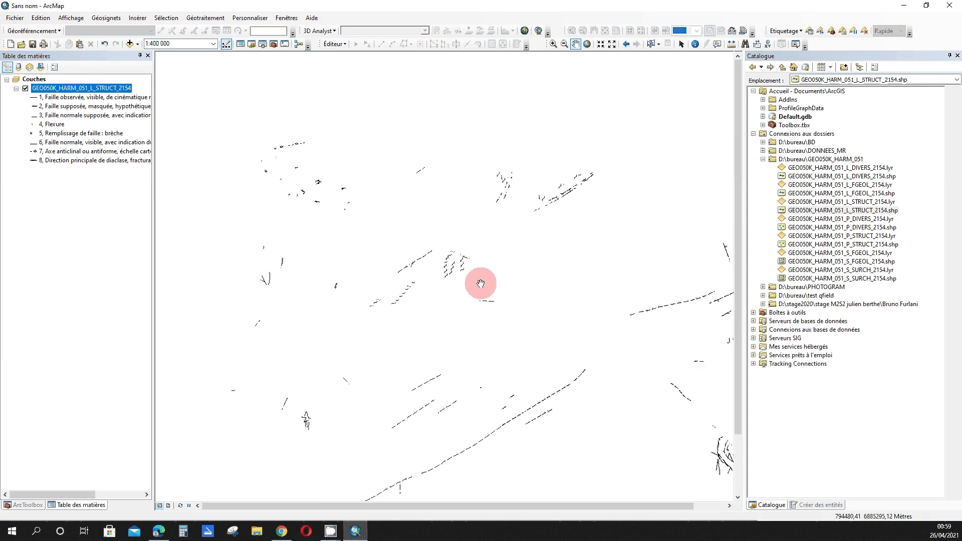
left_click_drag(377, 222, 396, 224)
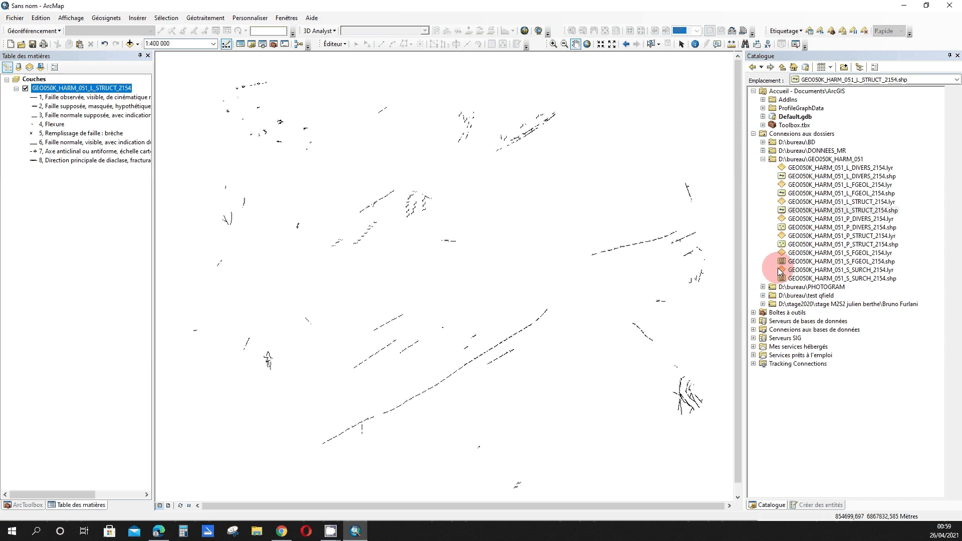
Collapse the structural layer's legend, add GEO050K_HARM_051_S_FGEOL_2154.shp to the map and open its symbology settings.
left_click(16, 89)
left_click(766, 245)
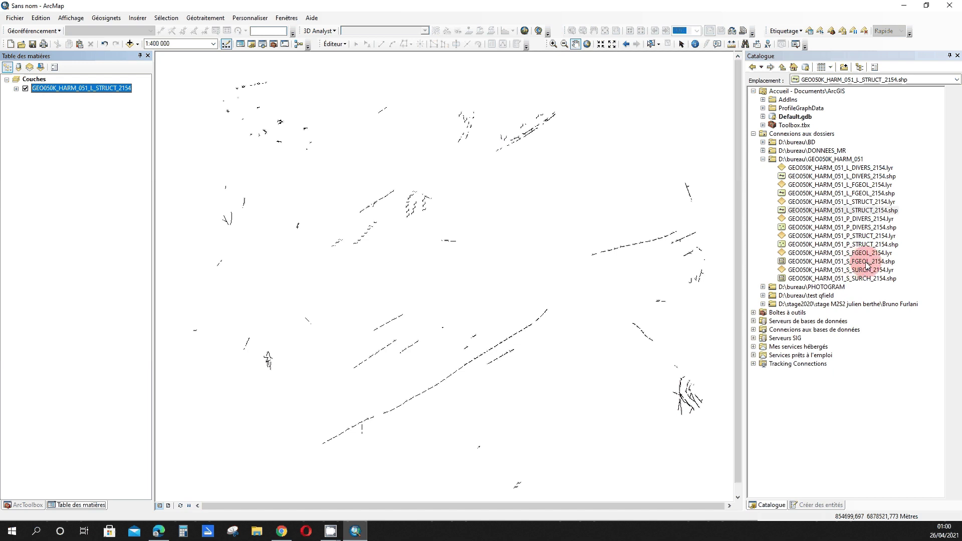
left_click_drag(867, 262, 548, 211)
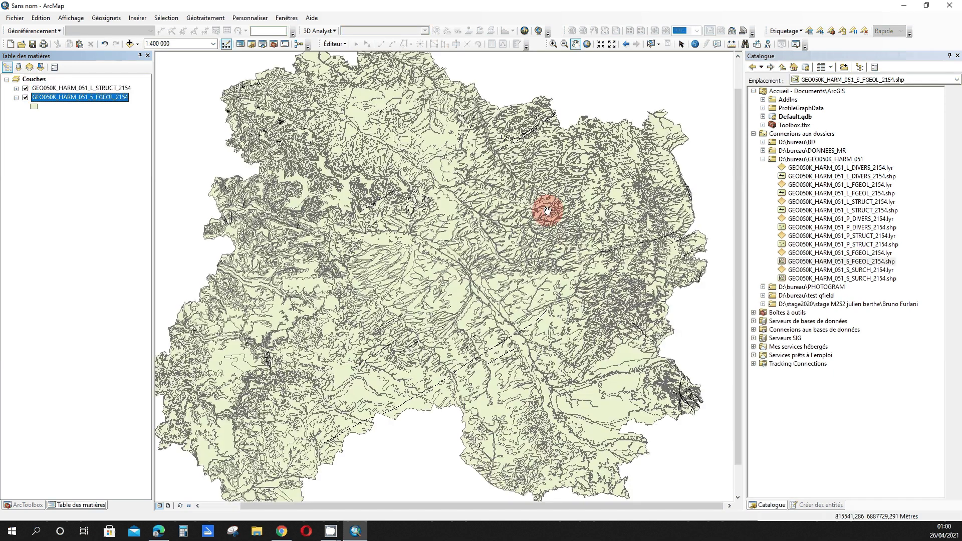
right_click(67, 103)
left_click(75, 307)
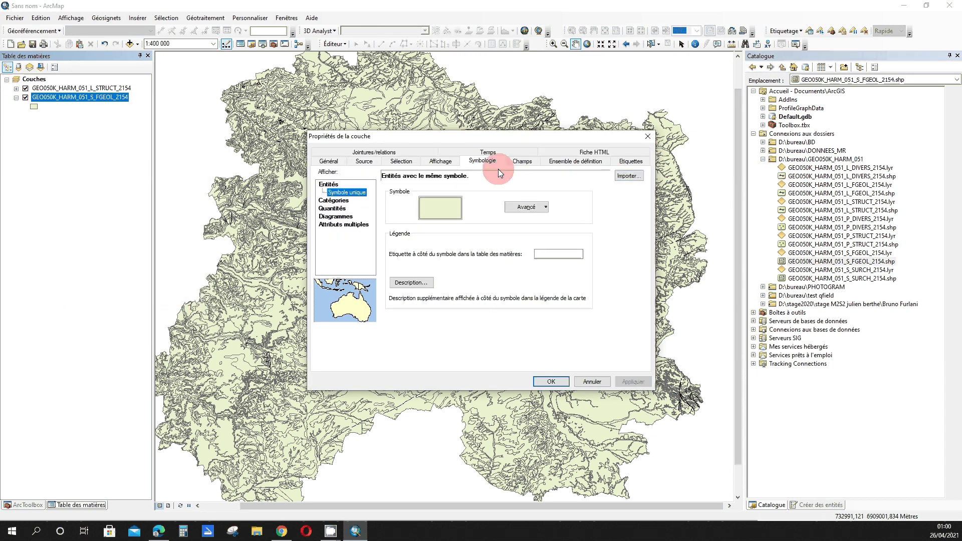
Import the complete symbology definition from GEO050K_HARM_051_S_FGEOL_2154.lyr, matched on the CODE_LEG field, and apply it to the geology layer.
left_click(630, 176)
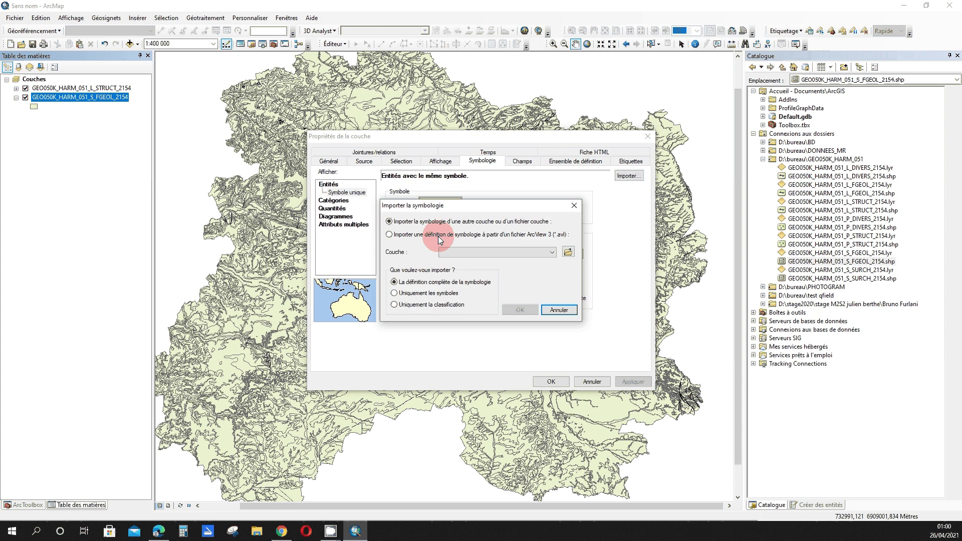
left_click(568, 252)
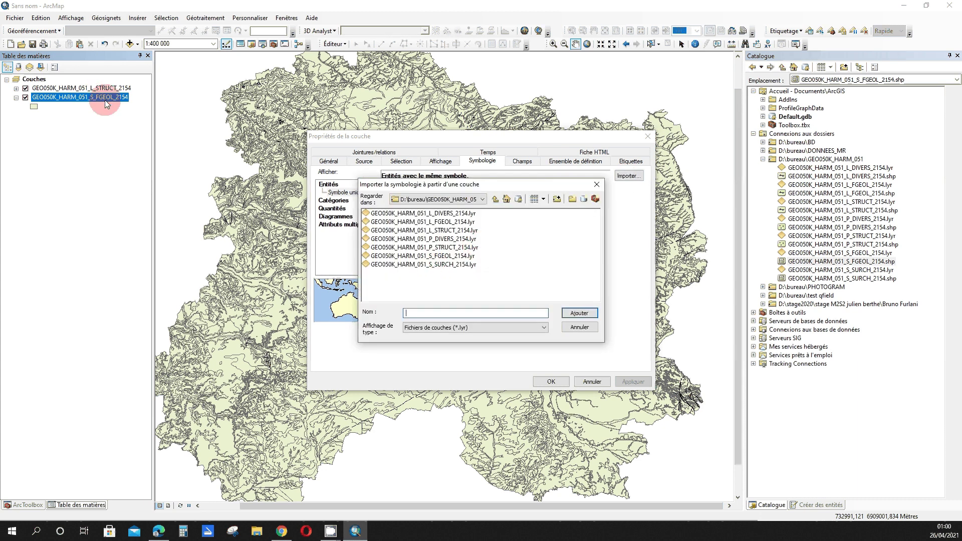
left_click(444, 256)
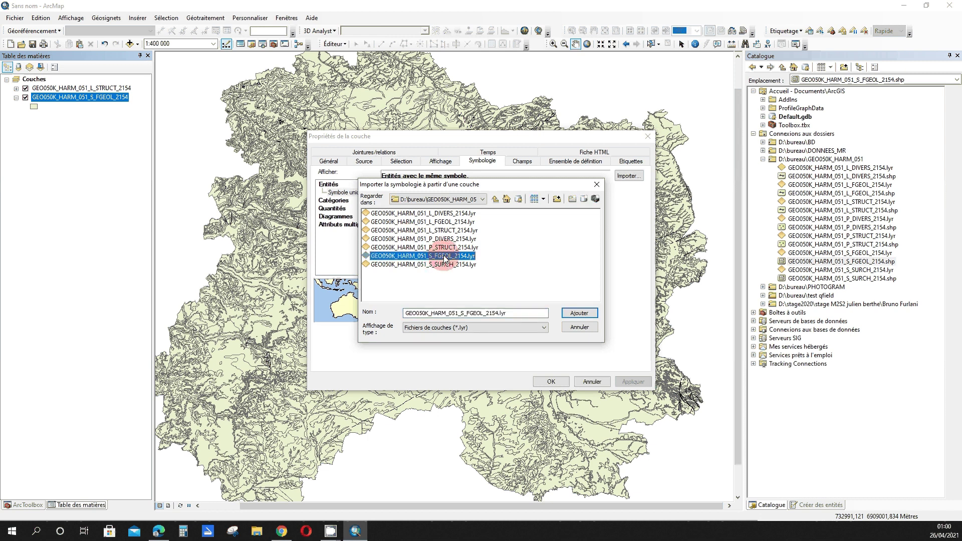
left_click(560, 312)
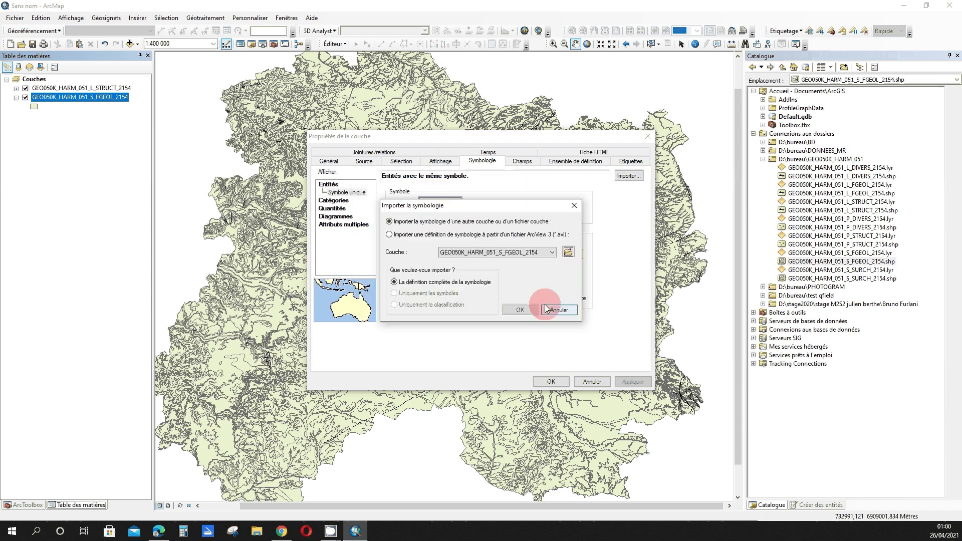
left_click(516, 310)
left_click(495, 345)
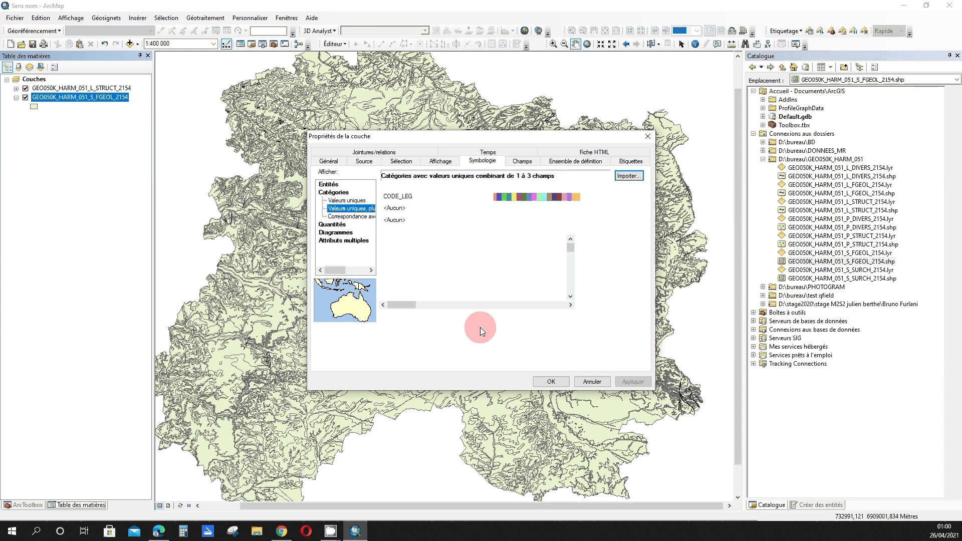
left_click(551, 382)
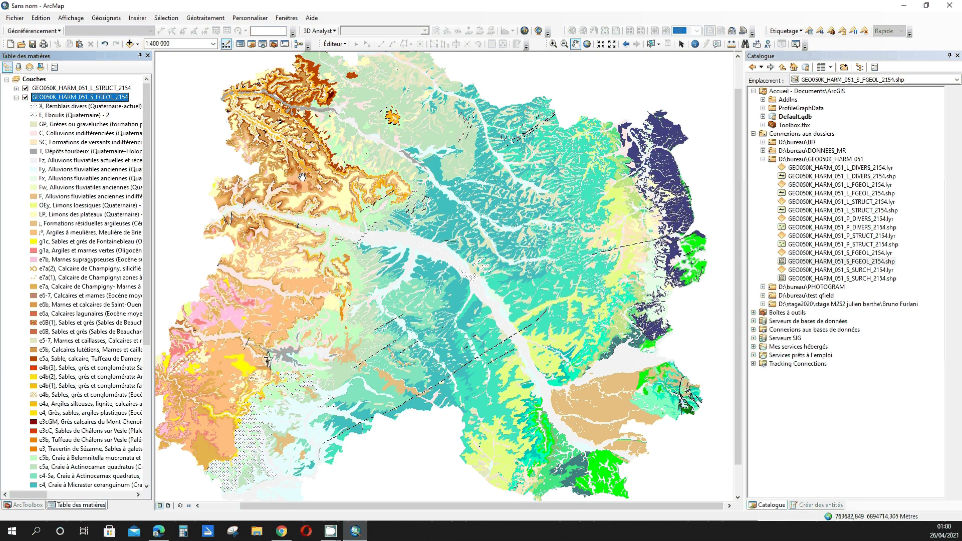
Examine the coloured geological formations on the map and read through the geology layer's legend down to its last entry.
left_click(625, 287)
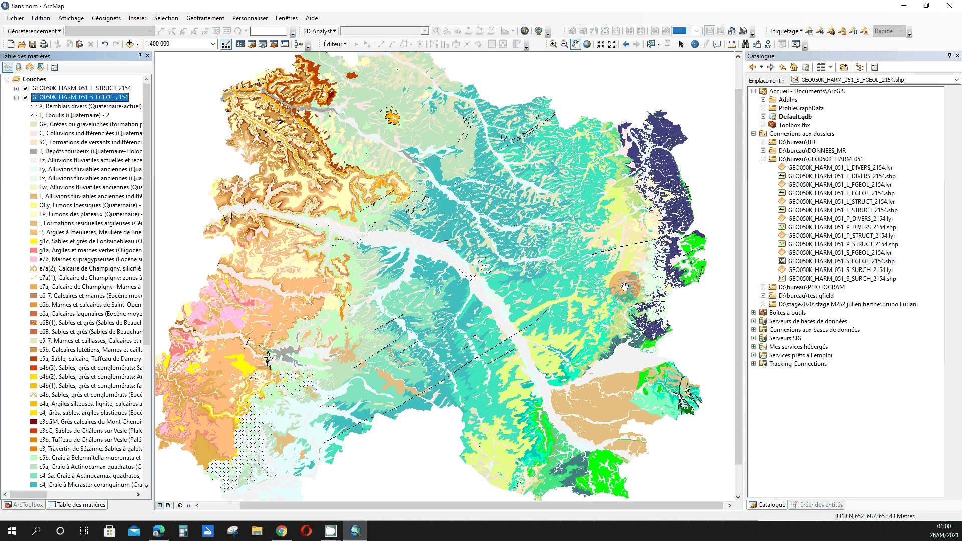
left_click(430, 185)
left_click(452, 190)
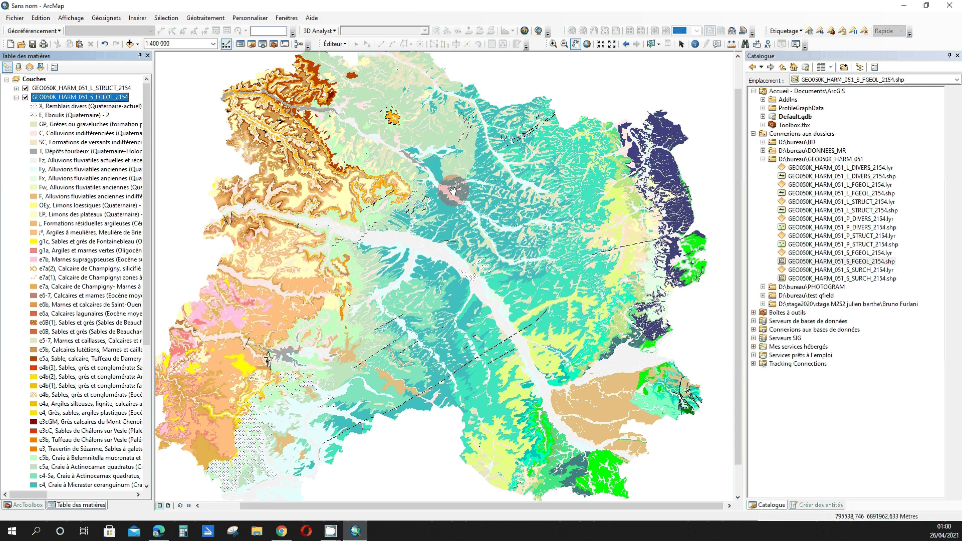
left_click_drag(384, 188, 400, 204)
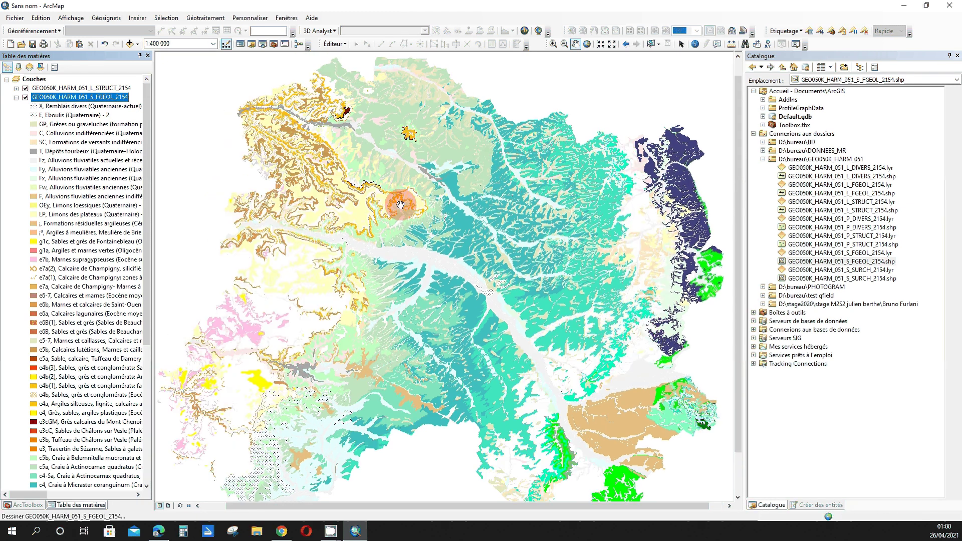
left_click(404, 201)
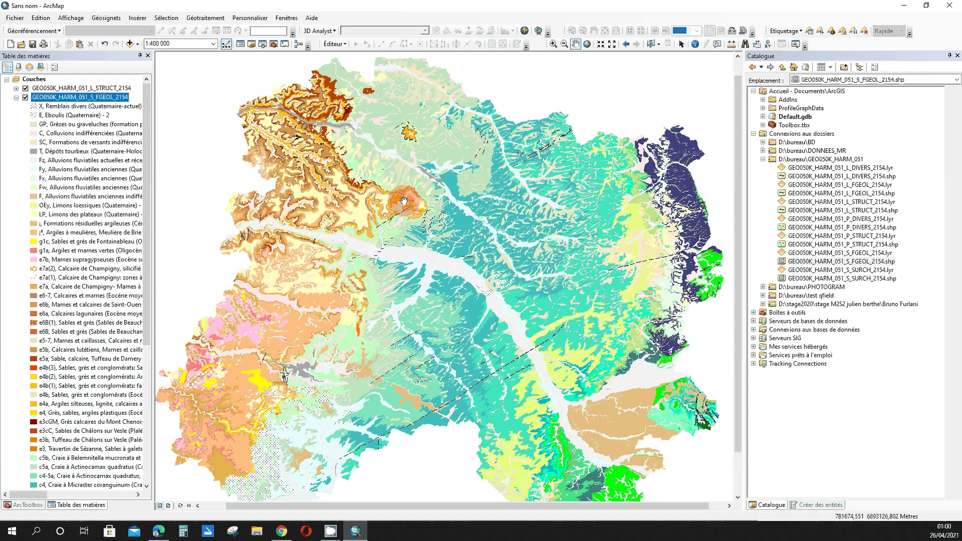
left_click_drag(404, 202, 395, 200)
scroll(395, 200, "up", 2)
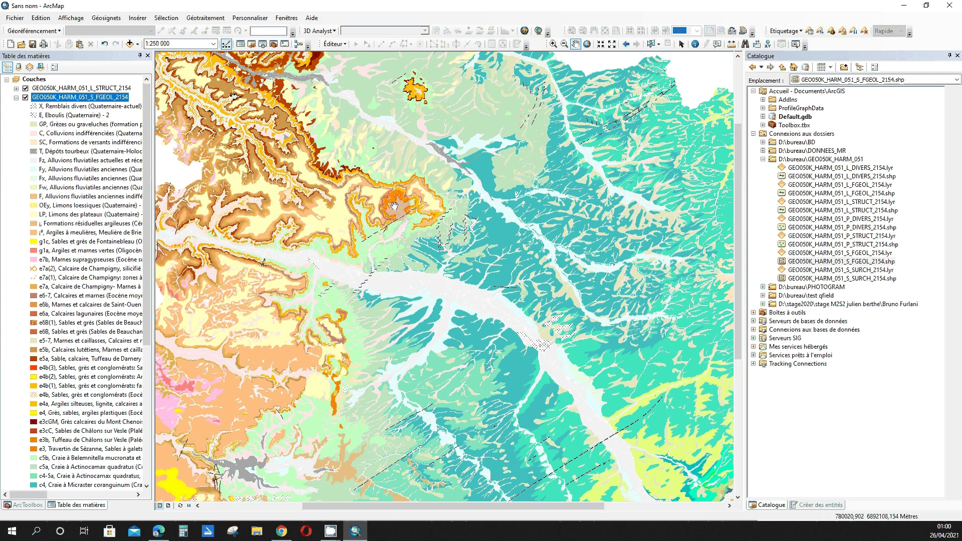
left_click_drag(450, 249, 430, 294)
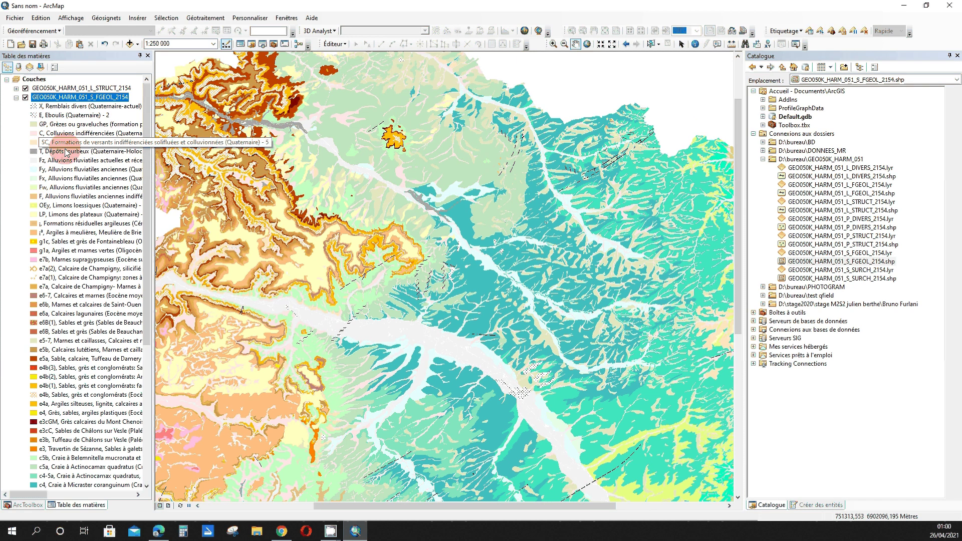
scroll(39, 372, "down", 8)
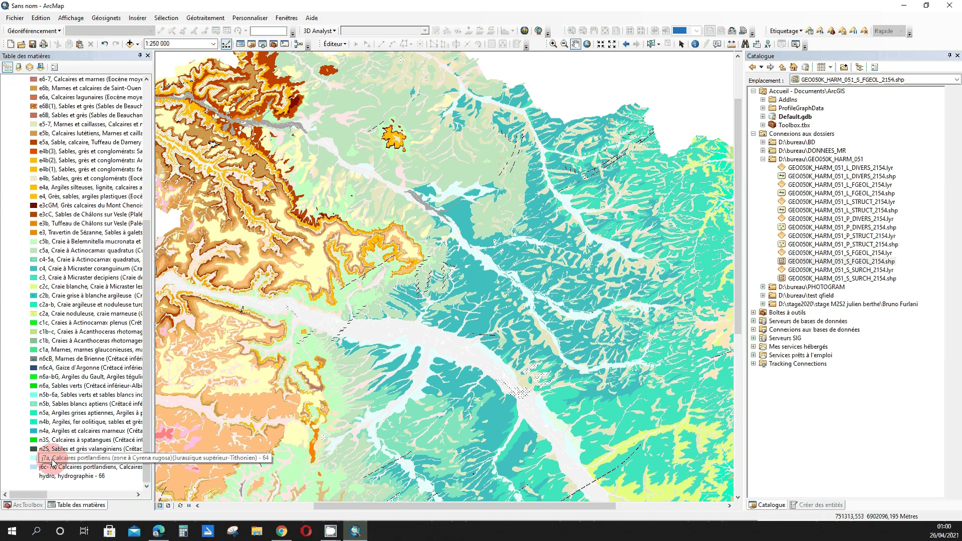
left_click_drag(312, 261, 384, 267)
Identify the pale green geology polygon in the northern part of the map and look up its CODE_LEG attribute.
left_click(654, 49)
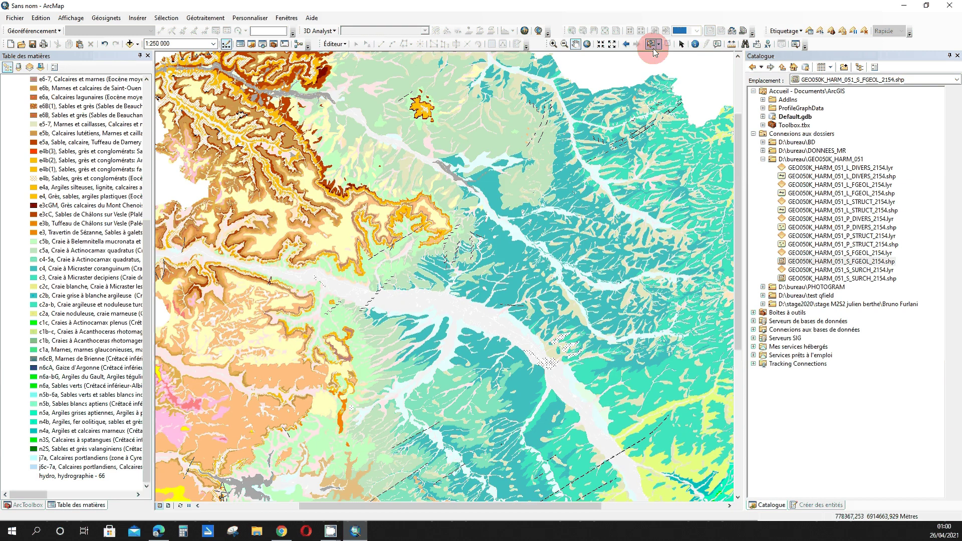
left_click(694, 45)
left_click(507, 169)
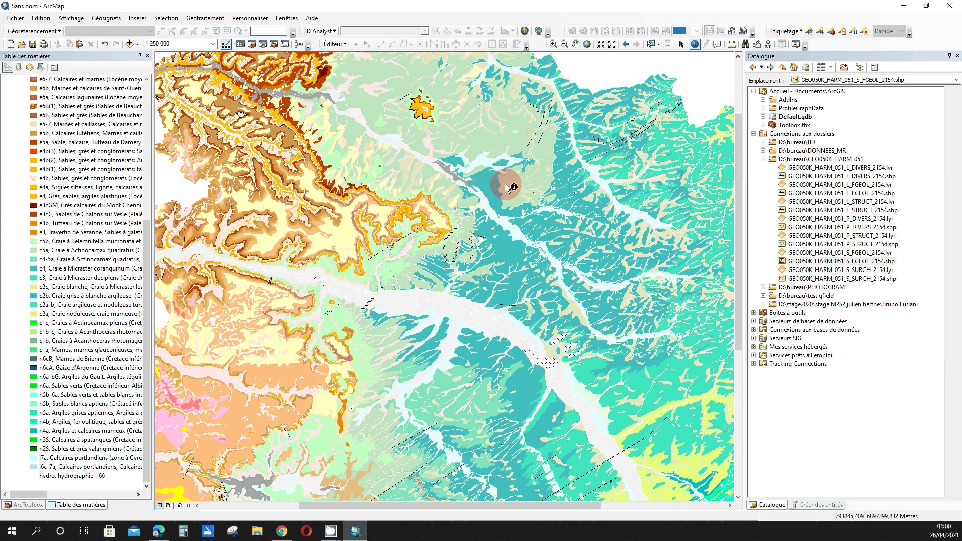
left_click(508, 188)
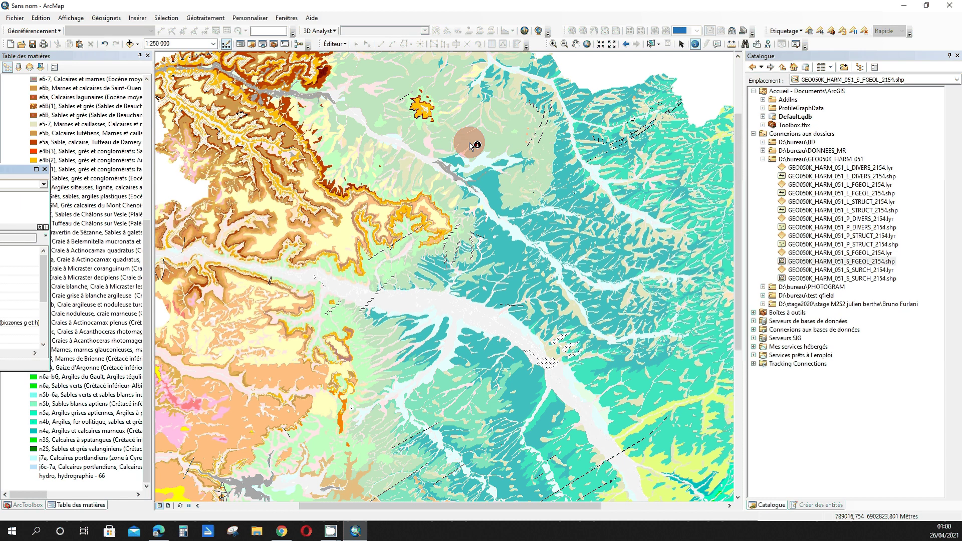
left_click_drag(18, 169, 364, 236)
left_click(704, 42)
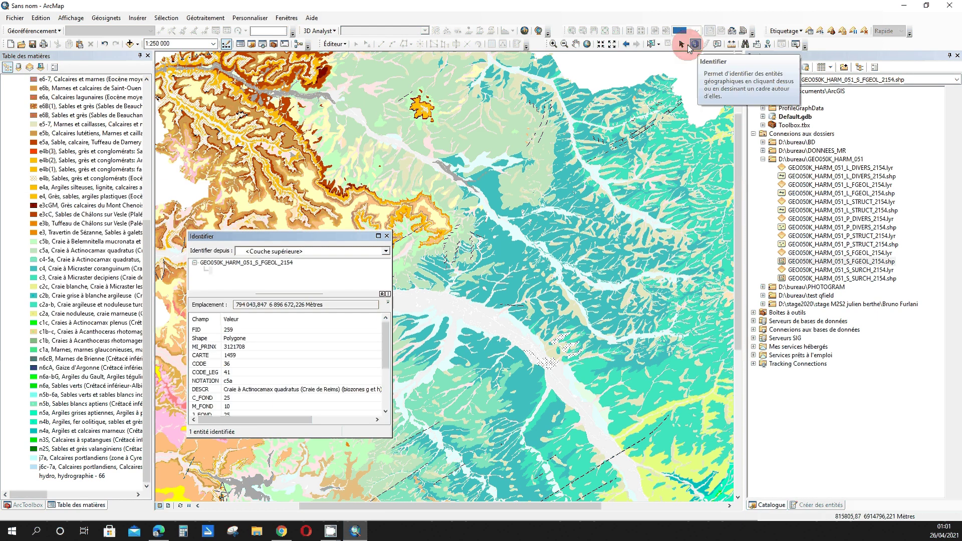
left_click(516, 146)
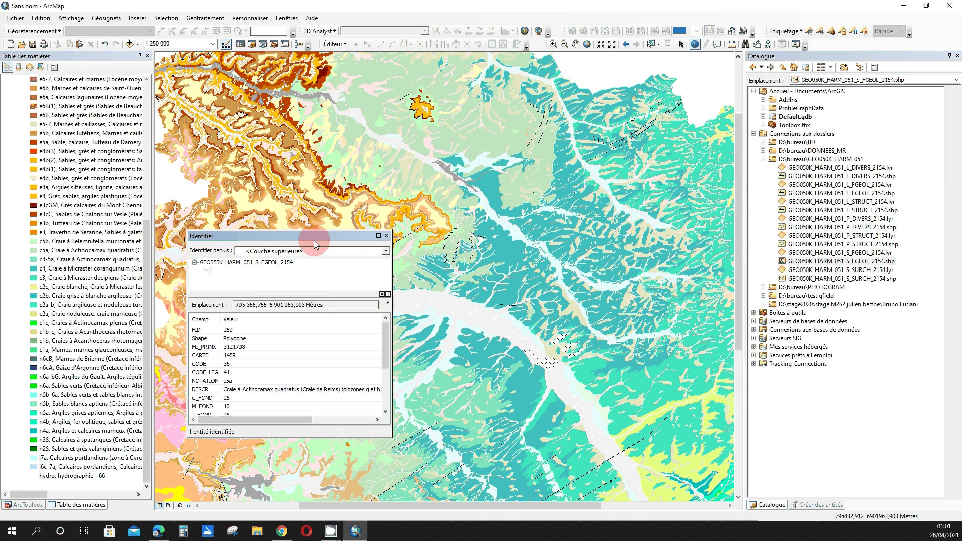
left_click(233, 373)
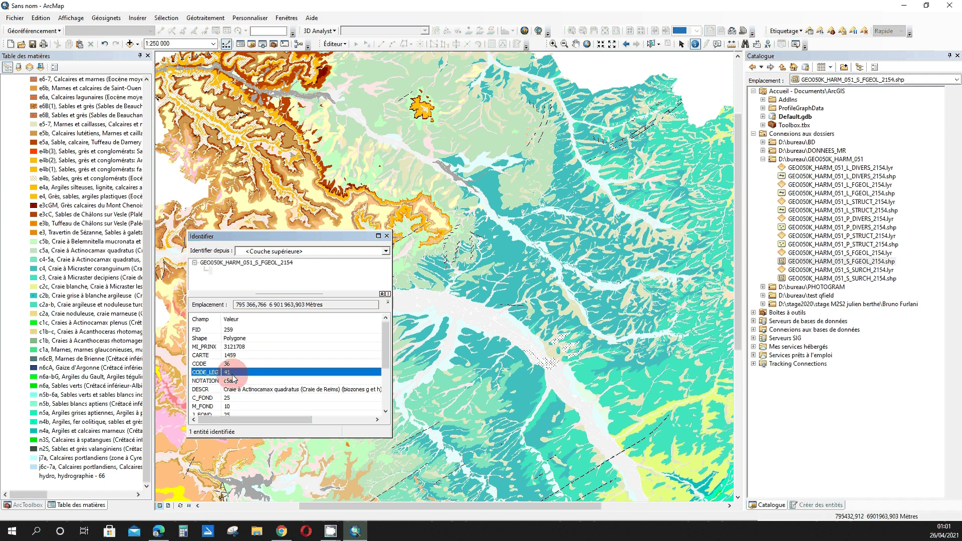
Locate CODE_LEG value 41 in the geology layer's symbology list, check its symbol and label, and close the layer properties.
left_click(27, 113)
scroll(27, 115, "up", 8)
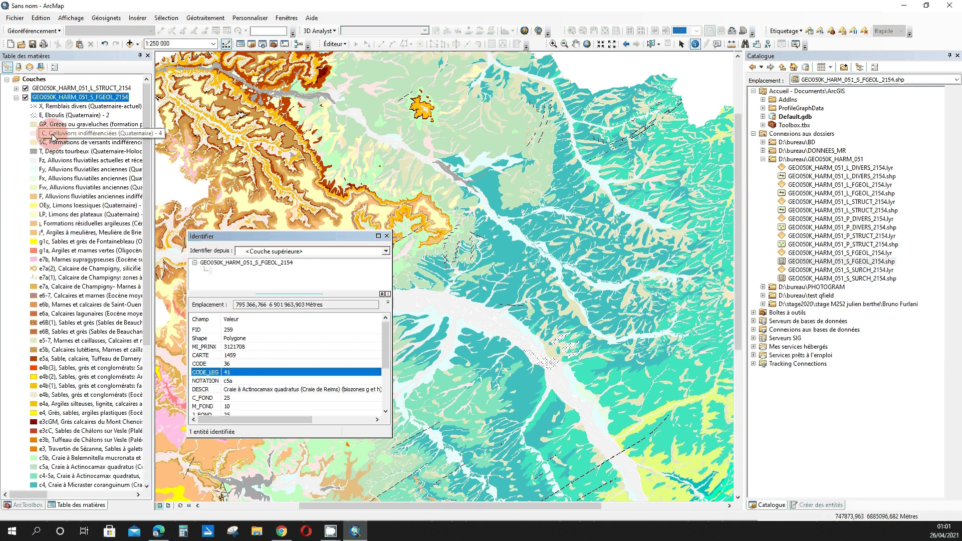
right_click(48, 99)
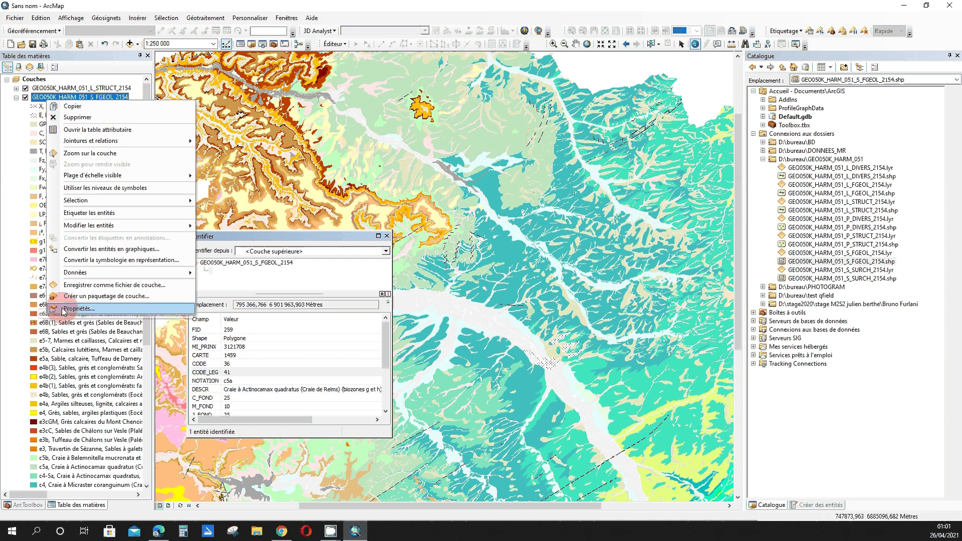
left_click(79, 309)
left_click(495, 261)
scroll(421, 263, "down", 4)
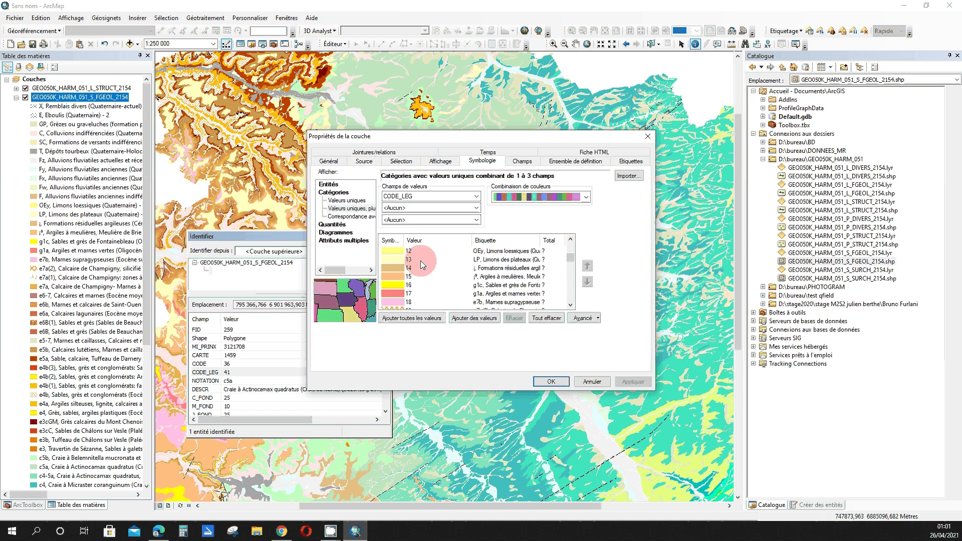
scroll(420, 261, "down", 7)
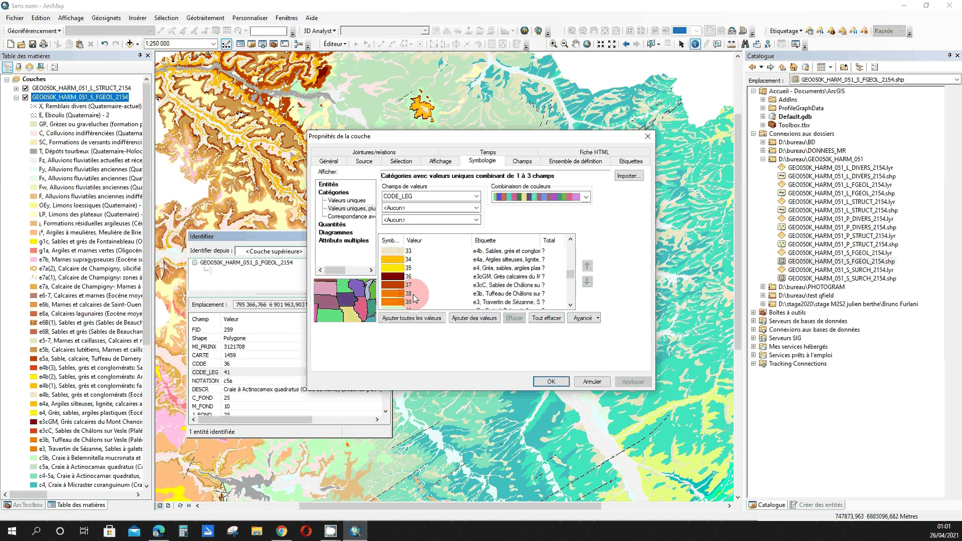
scroll(413, 294, "down", 2)
left_click(421, 268)
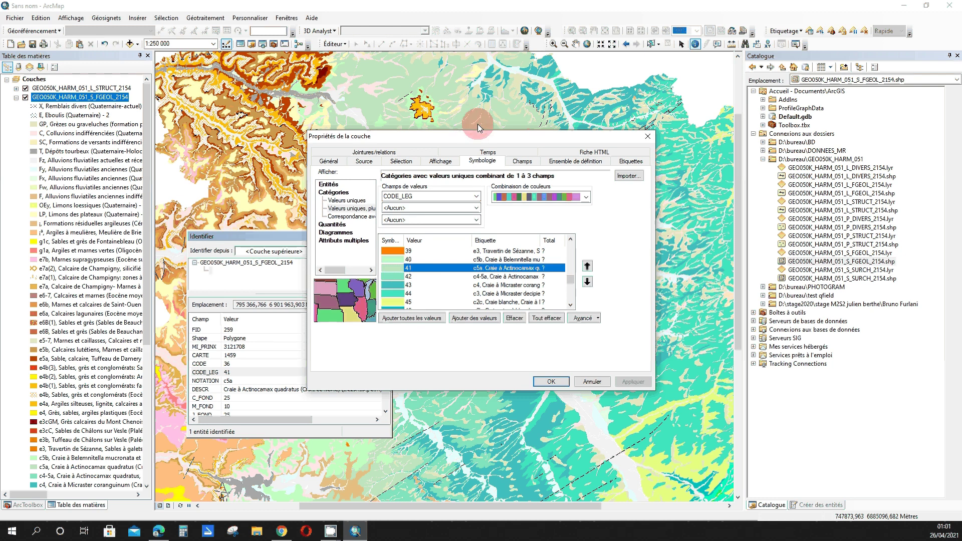
key("Return")
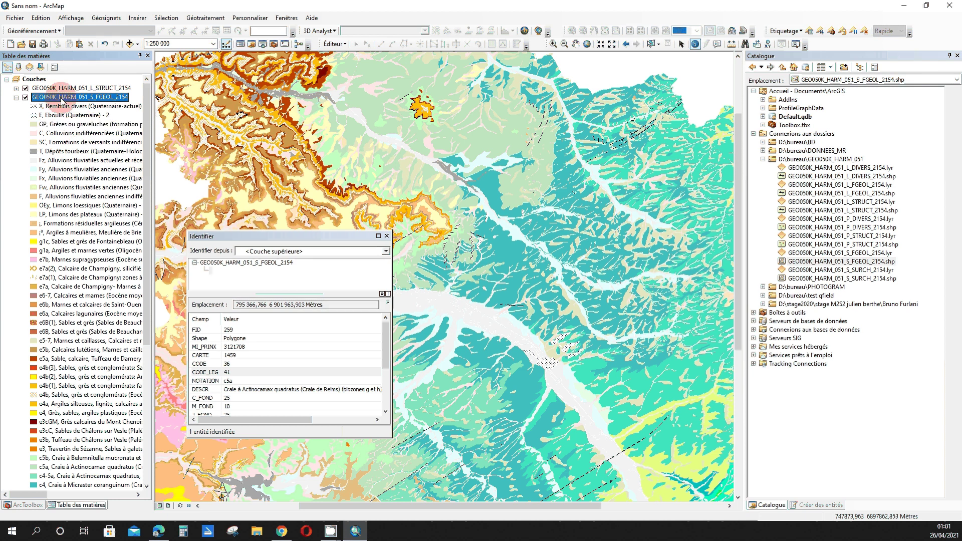
Examine the geological formations across the whole geology layer at a scale of 1:500 000.
left_click(453, 239)
left_click(653, 281)
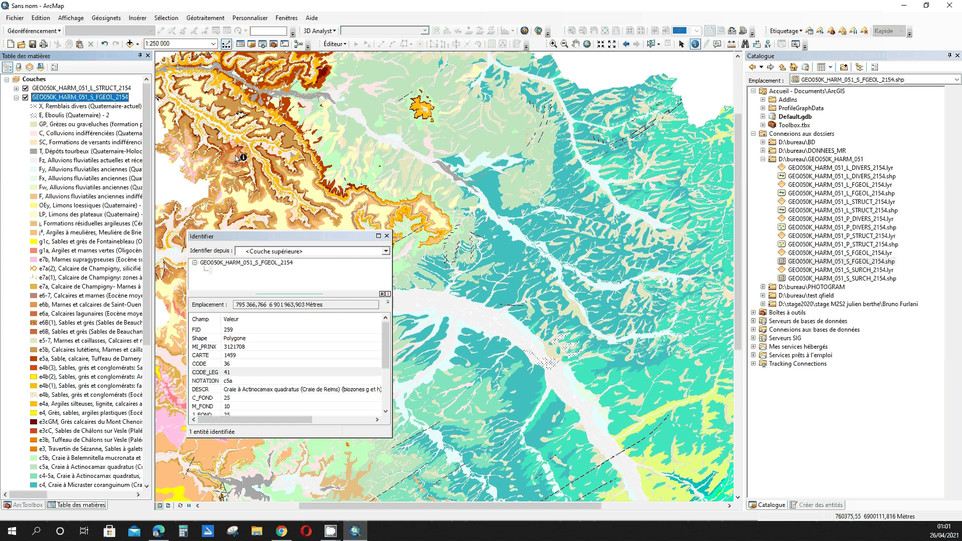
scroll(237, 158, "up", 1)
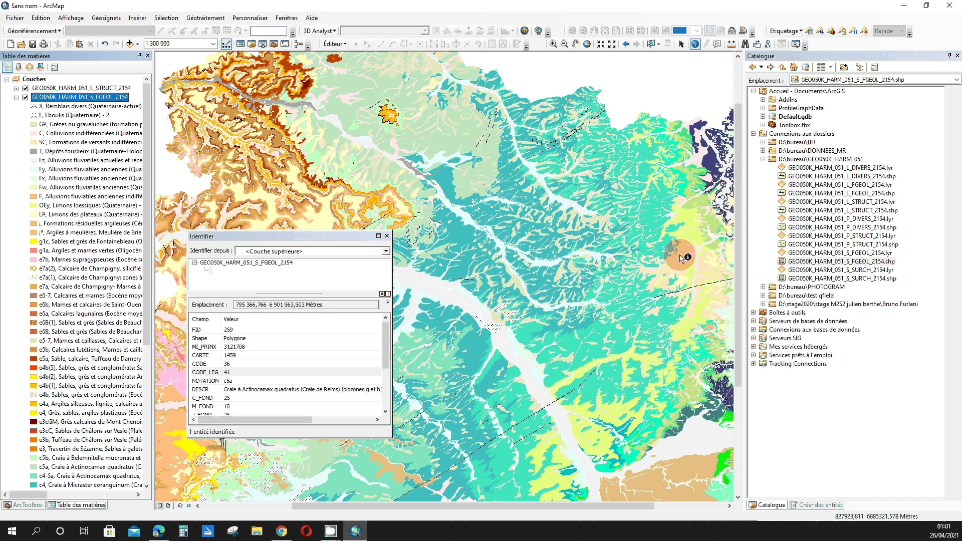
scroll(377, 147, "up", 3)
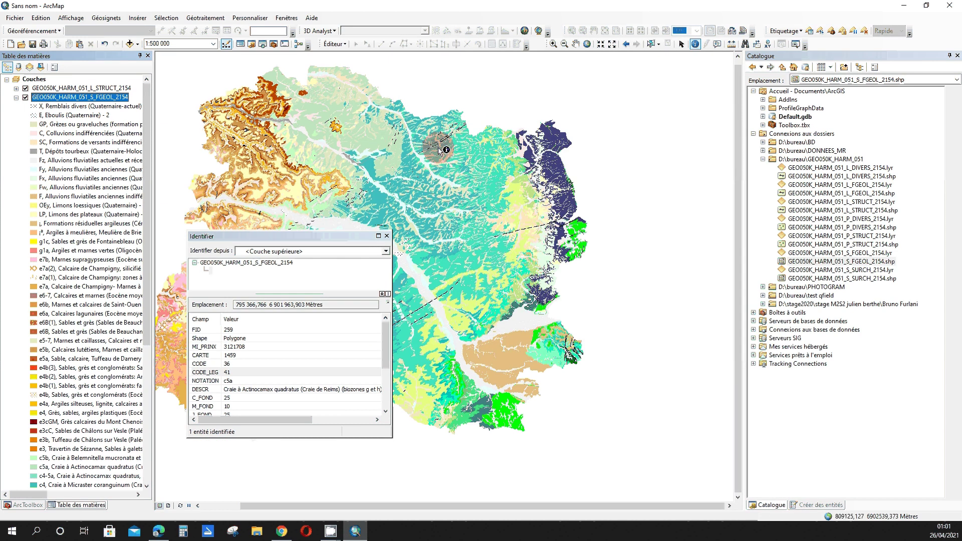
left_click(278, 252)
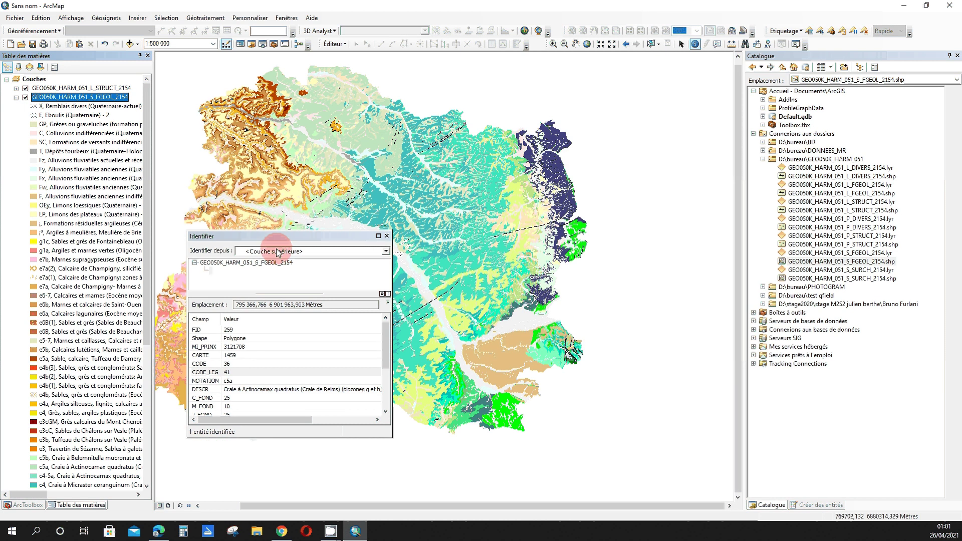
Open the geology layer's symbology and read through the CODE_LEG classes down to the Cretaceous chalk formations, starting at value 40.
double_click(43, 96)
scroll(491, 287, "down", 5)
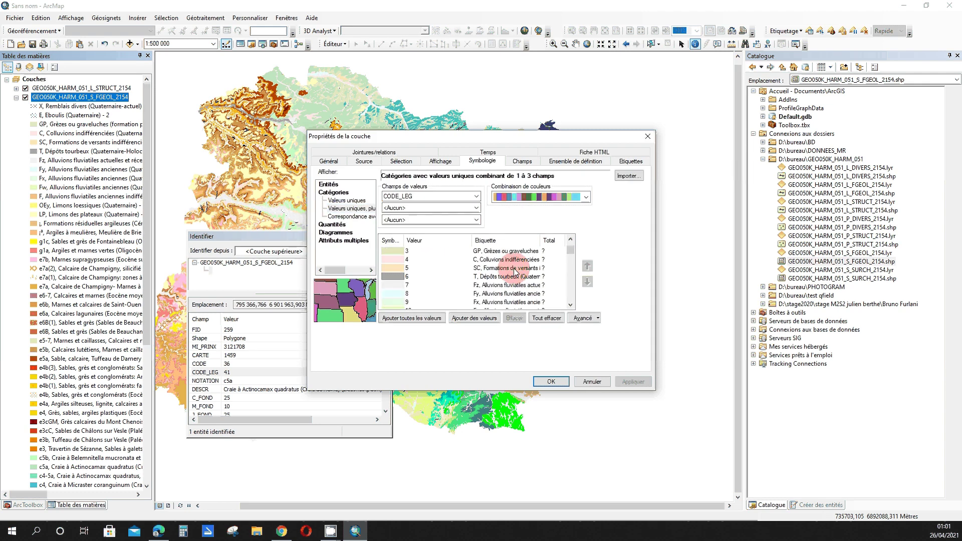
scroll(441, 253, "up", 5)
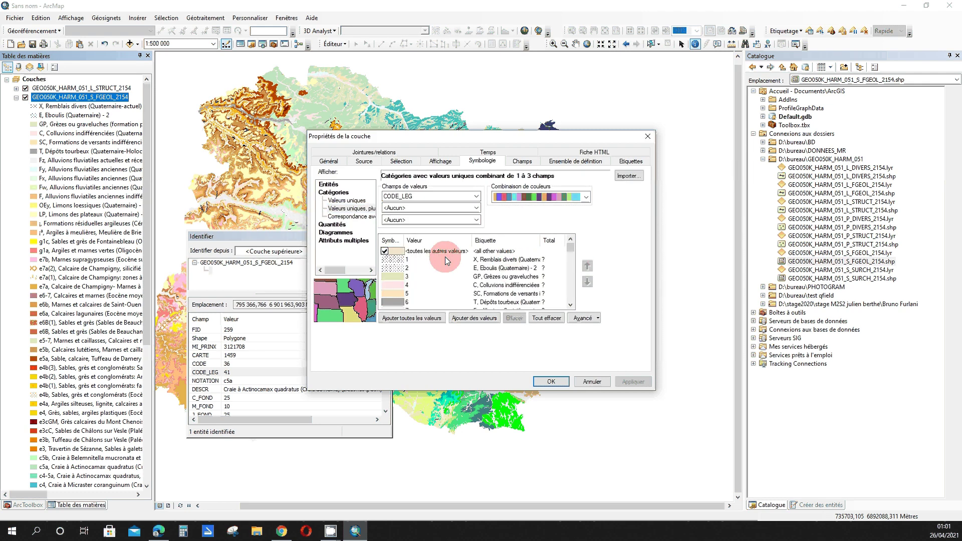
scroll(448, 268, "down", 2)
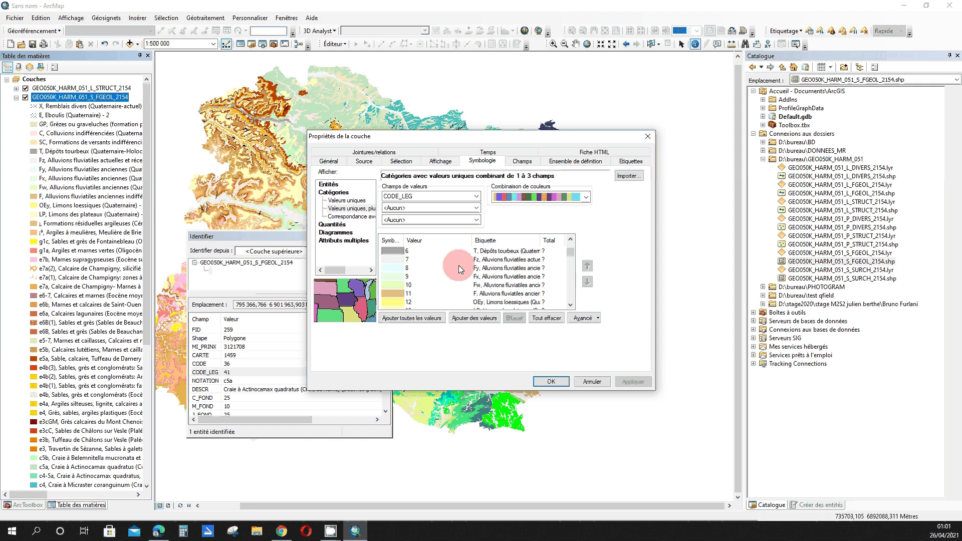
scroll(451, 248, "down", 1)
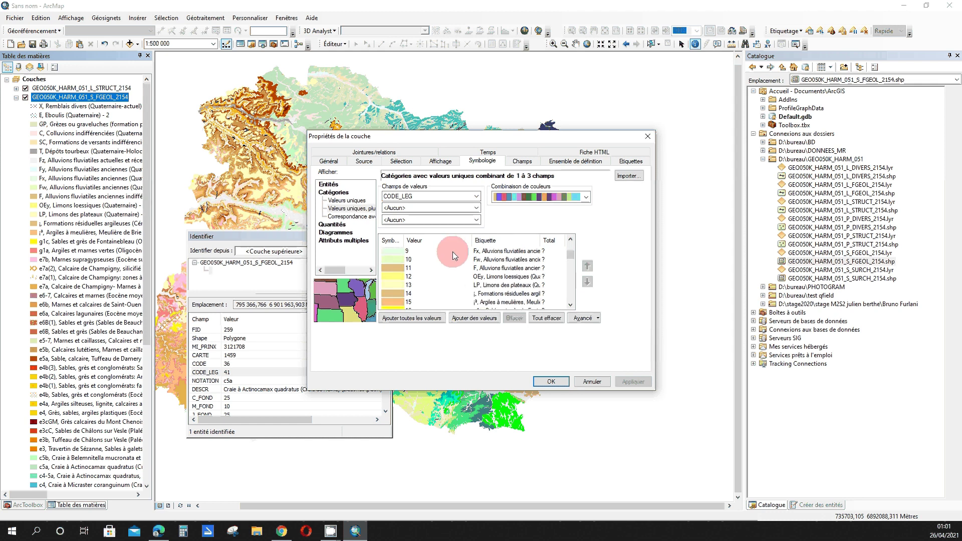
double_click(488, 278)
scroll(496, 284, "down", 3)
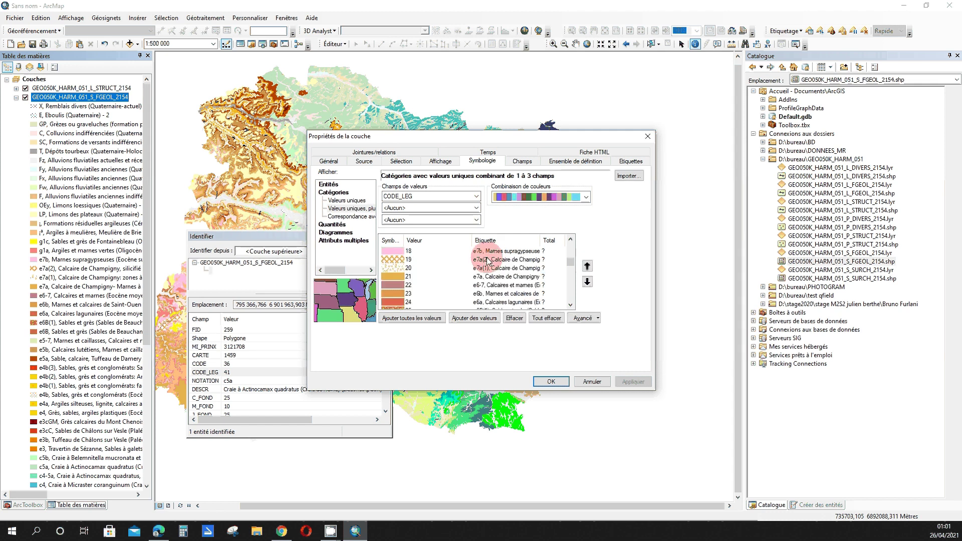
scroll(516, 288, "down", 6)
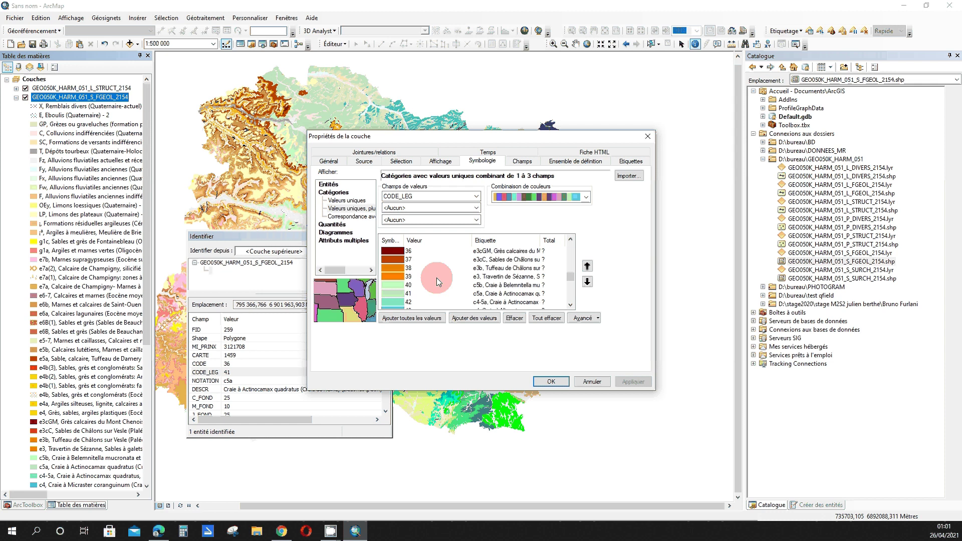
Group the Cretaceous CODE_LEG values 40 to 52 into a single symbology class.
double_click(496, 285)
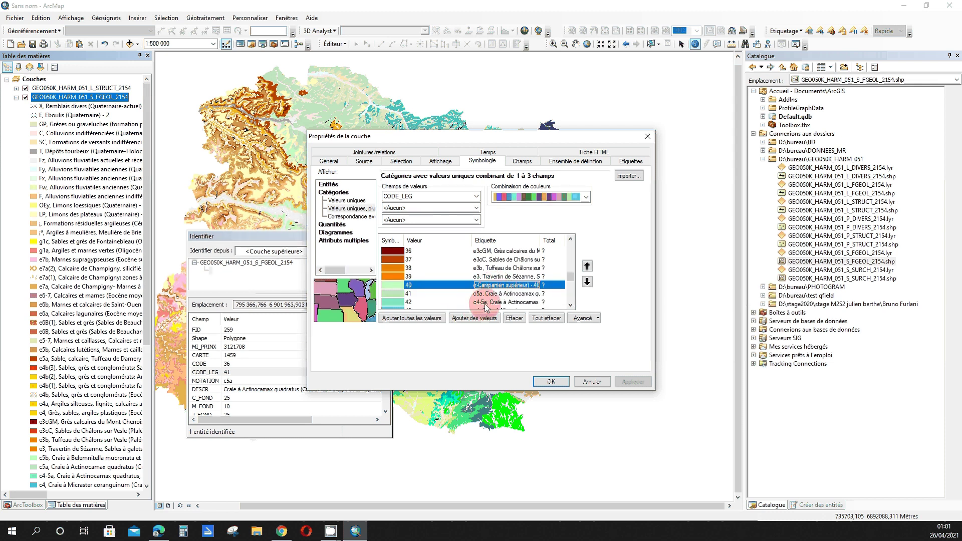
scroll(485, 303, "down", 1)
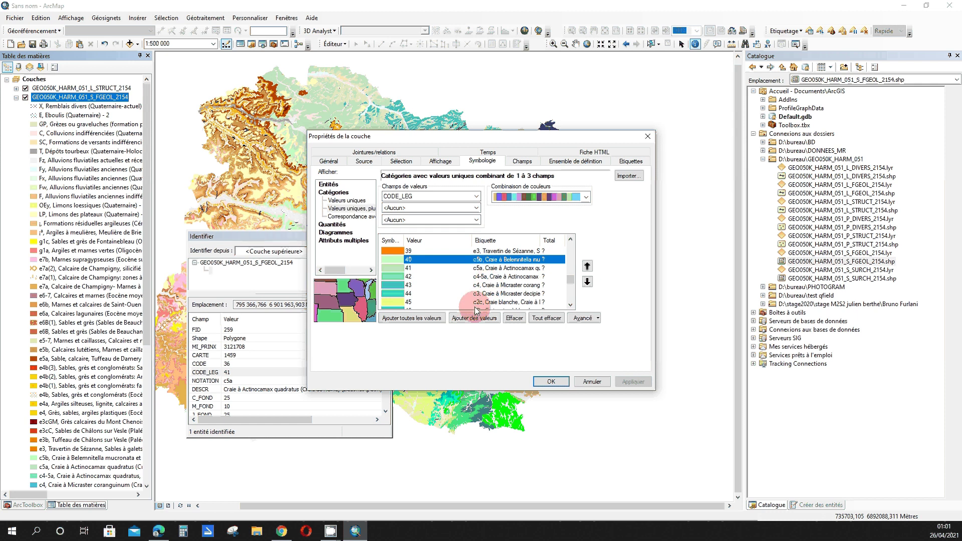
scroll(476, 311, "down", 1)
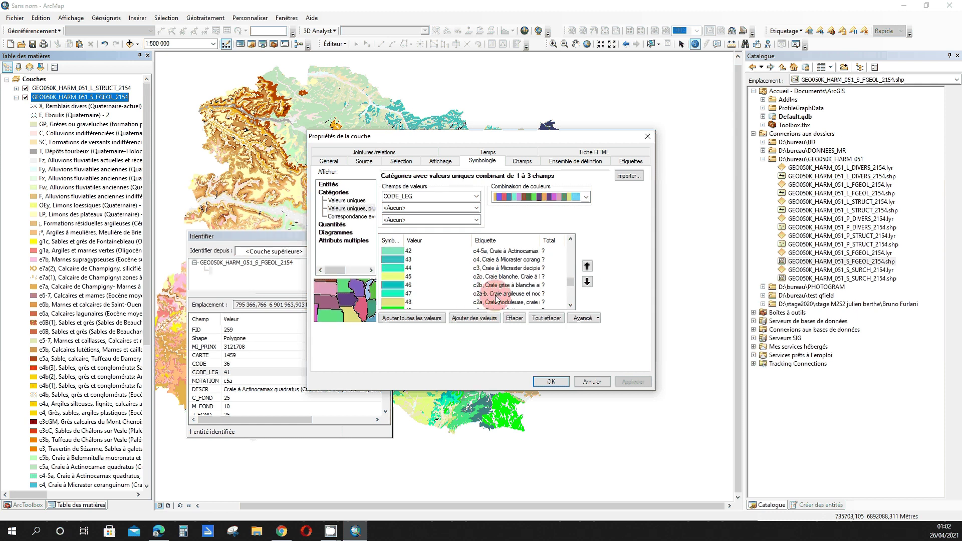
scroll(489, 300, "down", 1)
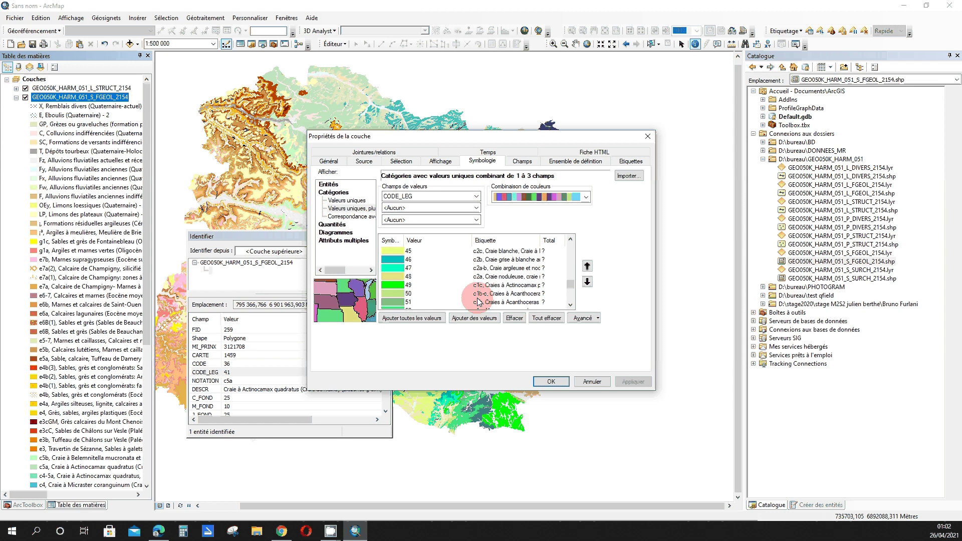
scroll(530, 304, "down", 1)
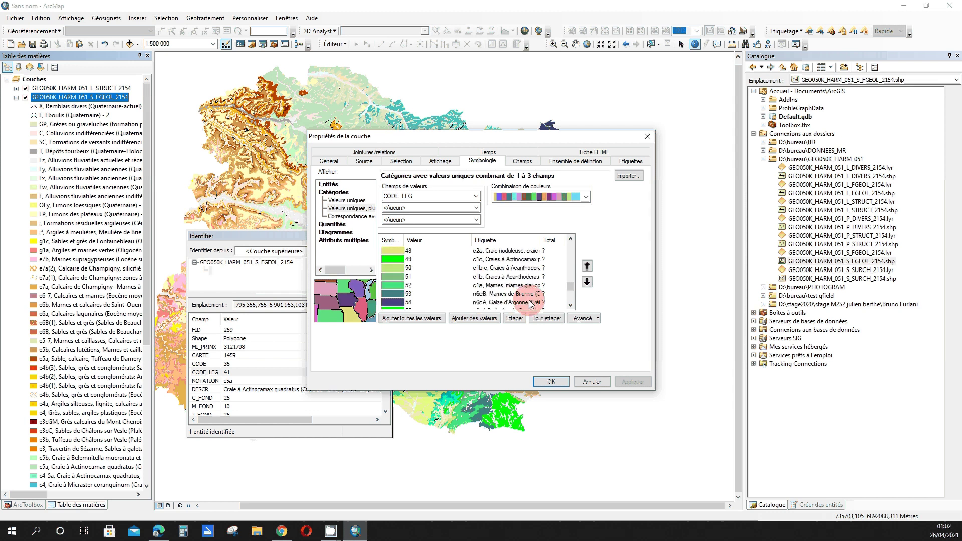
left_click(494, 282, "shift")
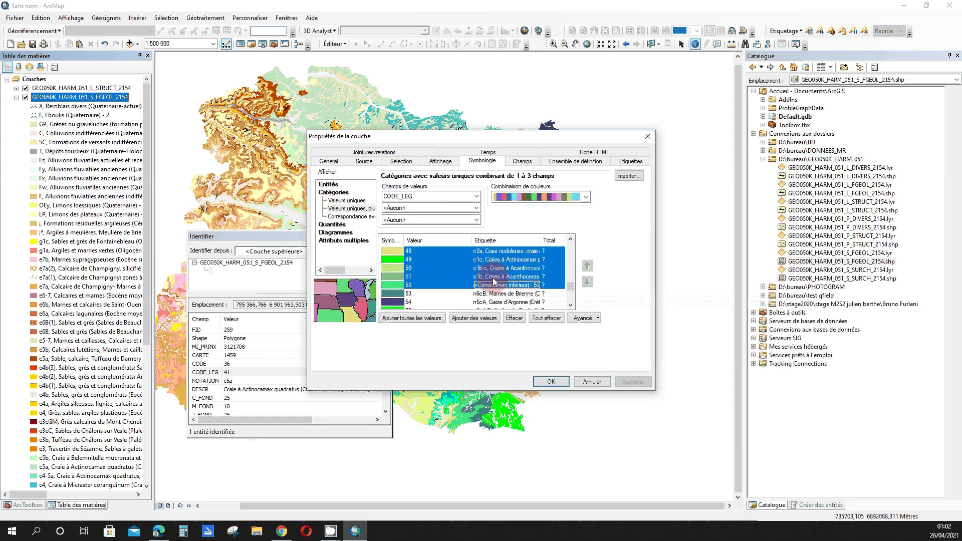
right_click(509, 284)
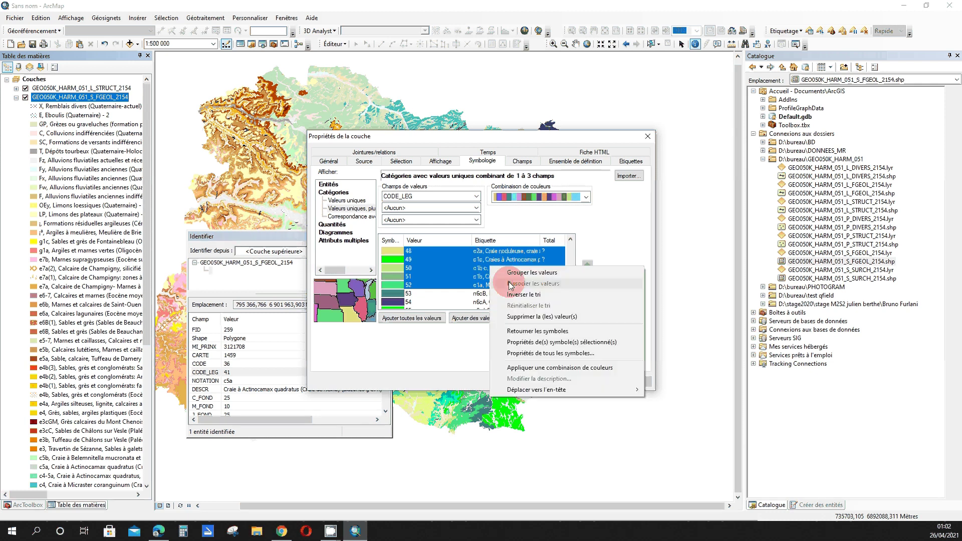
left_click(512, 272)
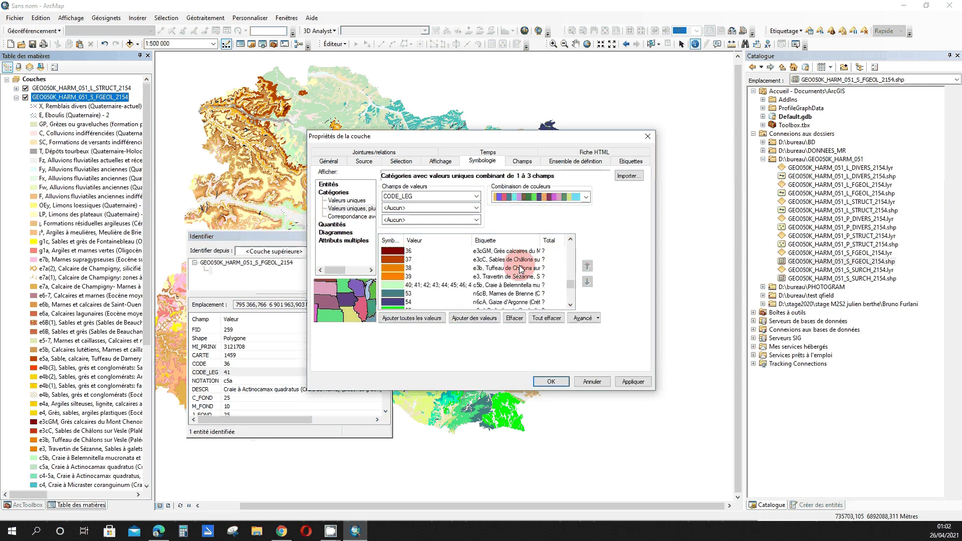
Label the grouped class "c crétacé" and apply the new symbology to the geology layer.
left_click(489, 283)
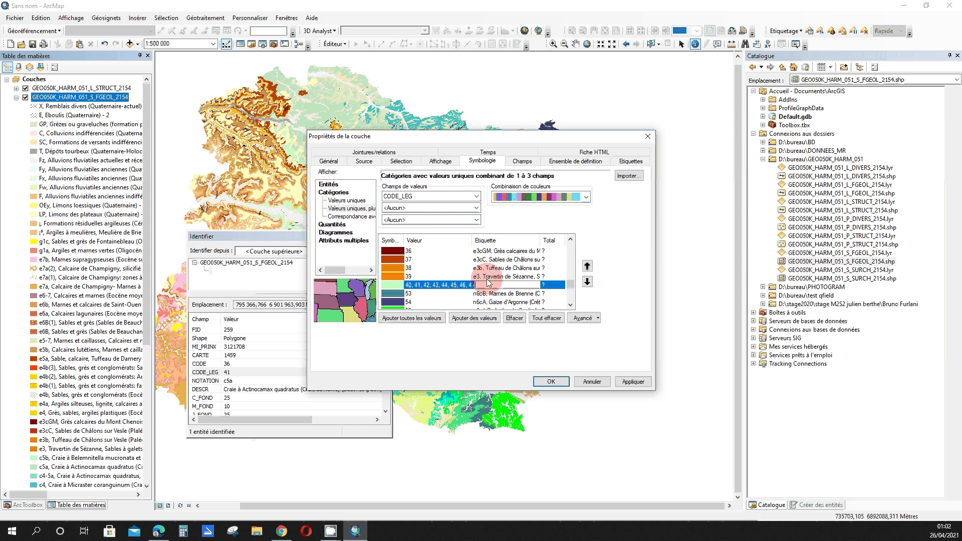
type("c crétacé")
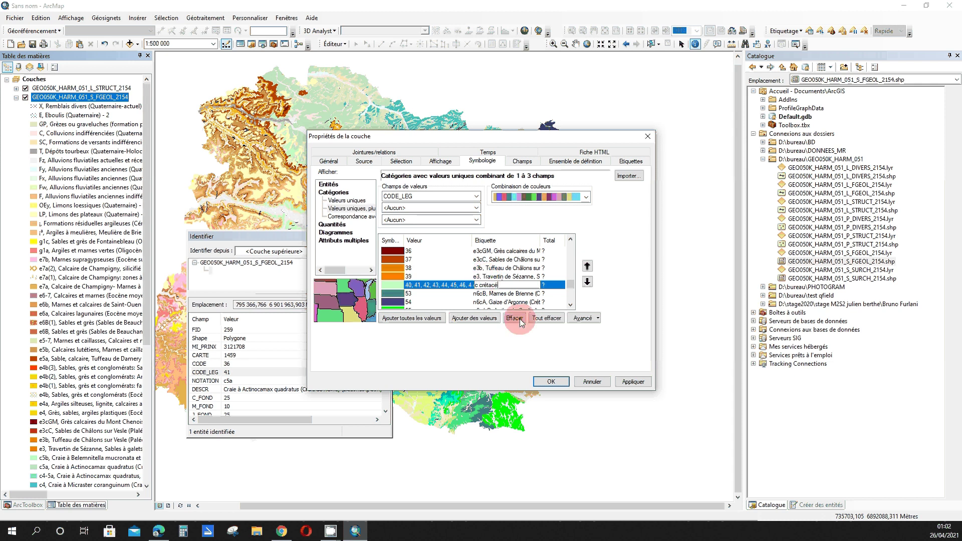
key("Return")
left_click(551, 381)
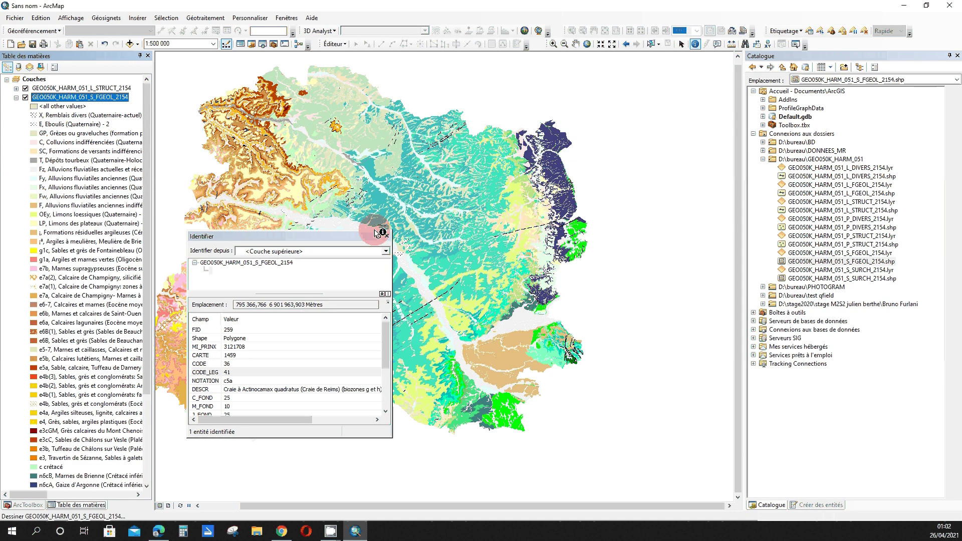
Move the Identify window clear of the geology and examine the merged Cretaceous area beside the ungrouped western formations.
left_click_drag(377, 233, 730, 165)
left_click(261, 280)
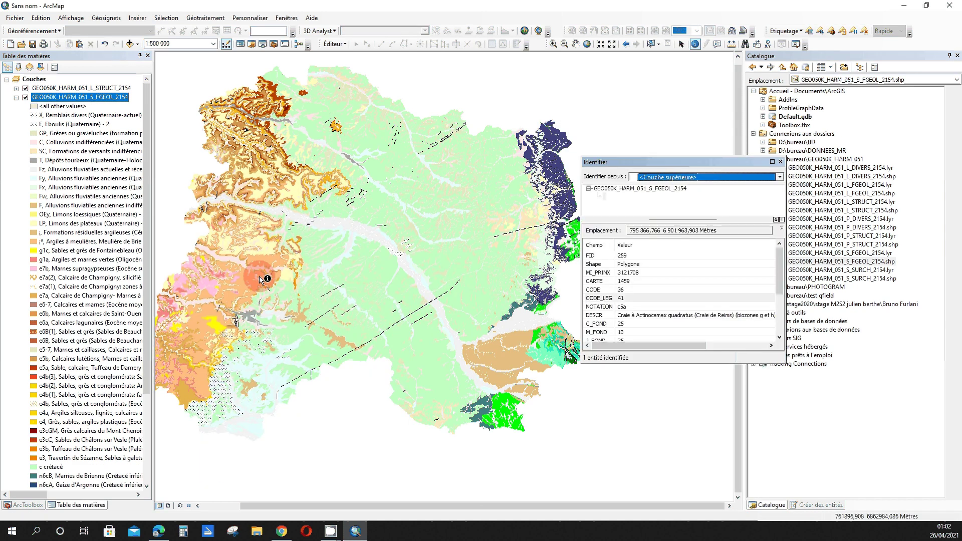
left_click(306, 211)
left_click(289, 104)
left_click(384, 266)
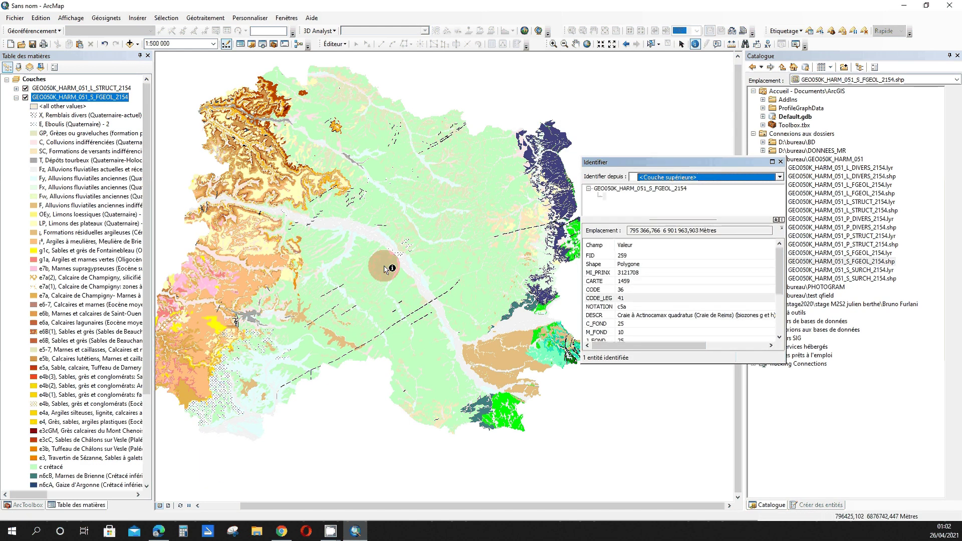
left_click(155, 337)
left_click(323, 158)
left_click(285, 215)
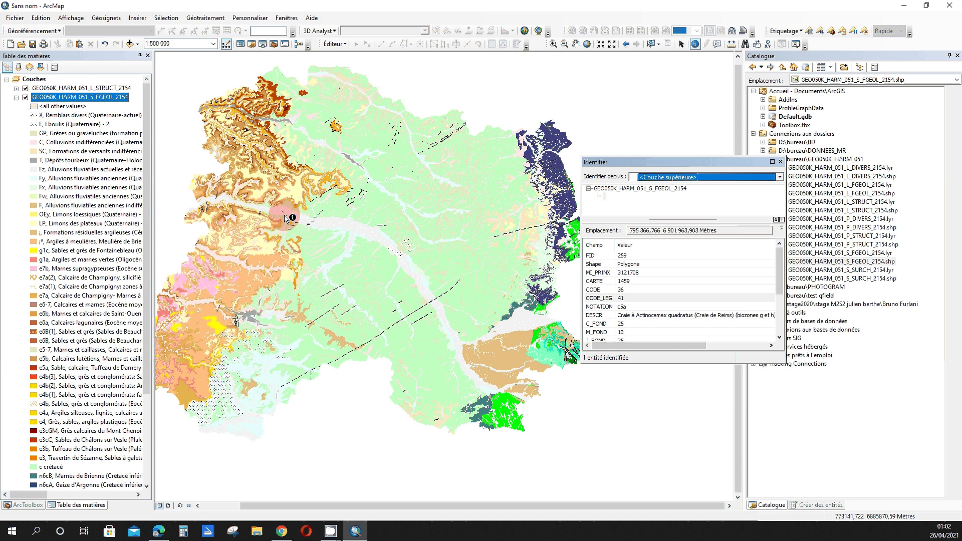
left_click(224, 180)
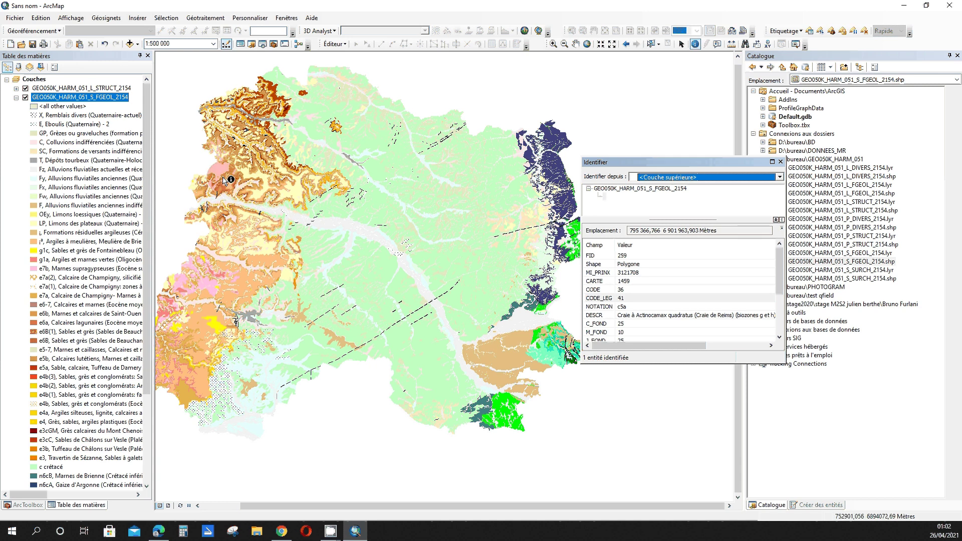
Examine the CODE_LEG, NOTATION and DESCR fields in the geology layer's attribute table, and close the table and Identify window.
right_click(54, 97)
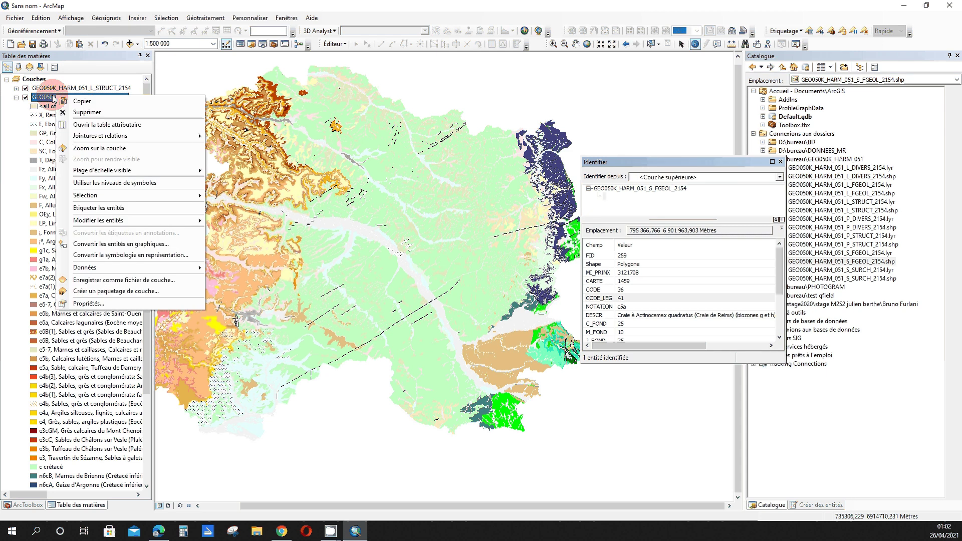
left_click(76, 125)
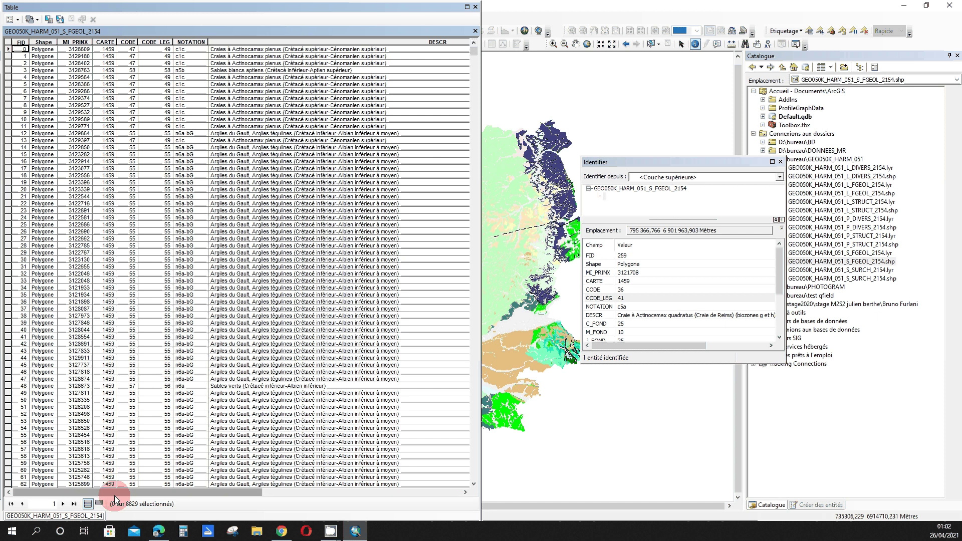
mouse_move(115, 494)
left_mouse_down()
mouse_move(364, 496)
mouse_move(204, 498)
mouse_move(115, 479)
left_mouse_up()
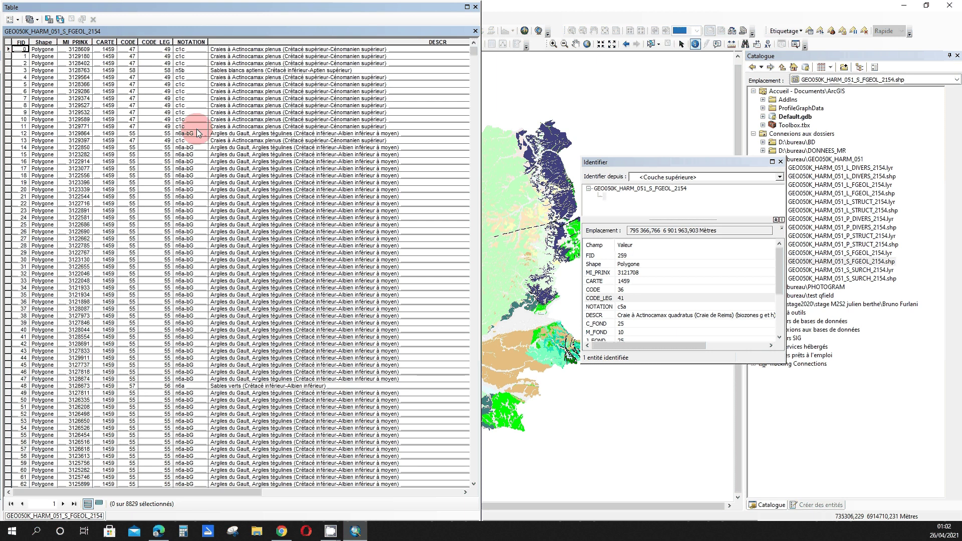
left_click(475, 7)
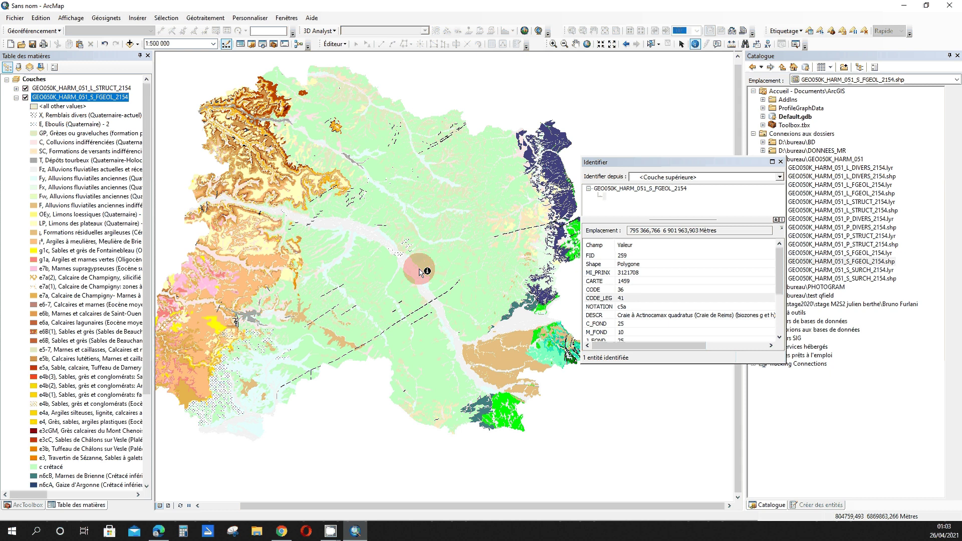
left_click(781, 162)
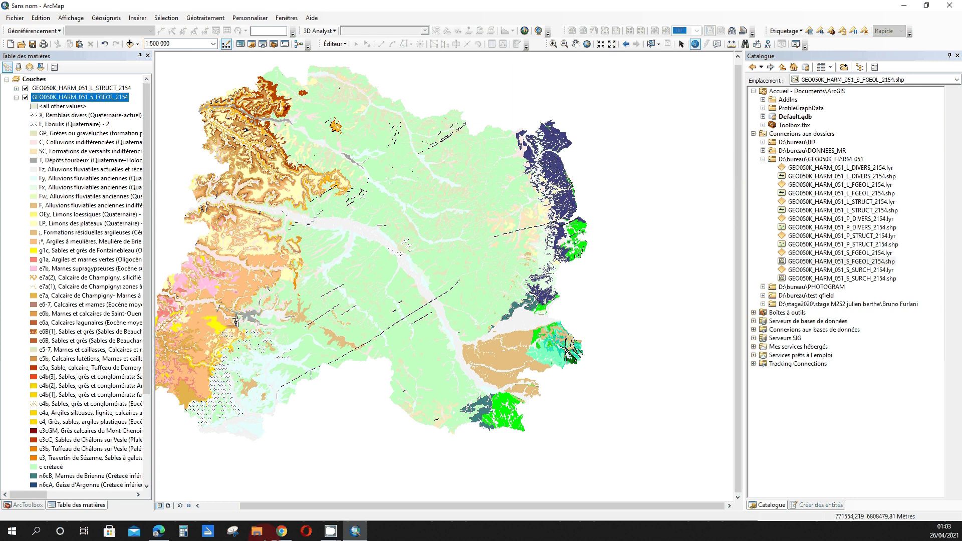
Look through the downloaded GEO050K_HARM_051 archive in File Explorer for its ArcGIS layer files, and close the window.
left_click(256, 535)
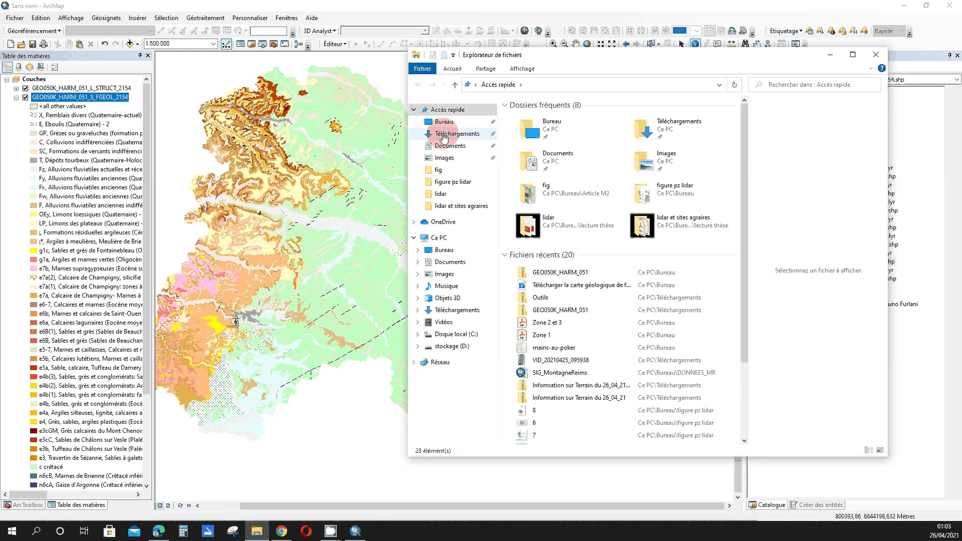
left_click(444, 135)
left_click(521, 132)
double_click(521, 132)
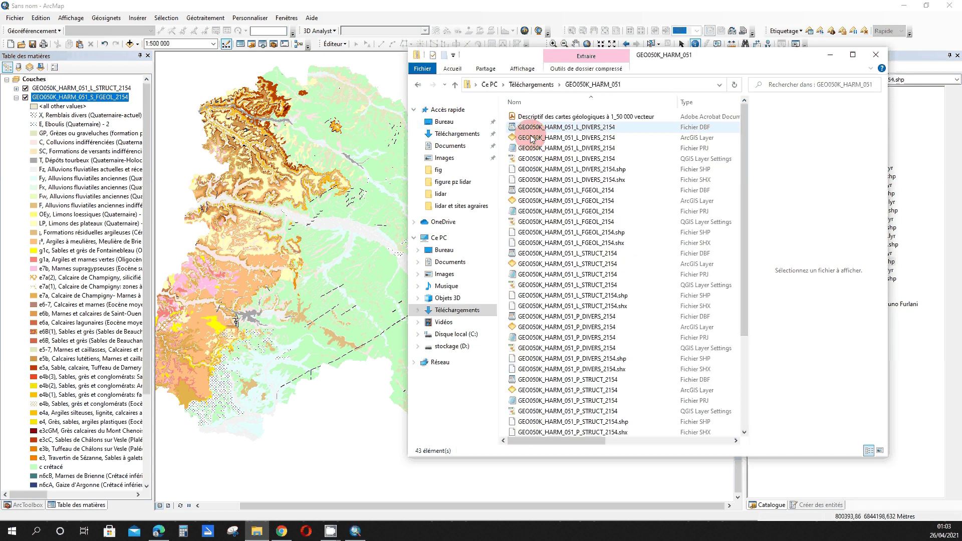
left_click(696, 139)
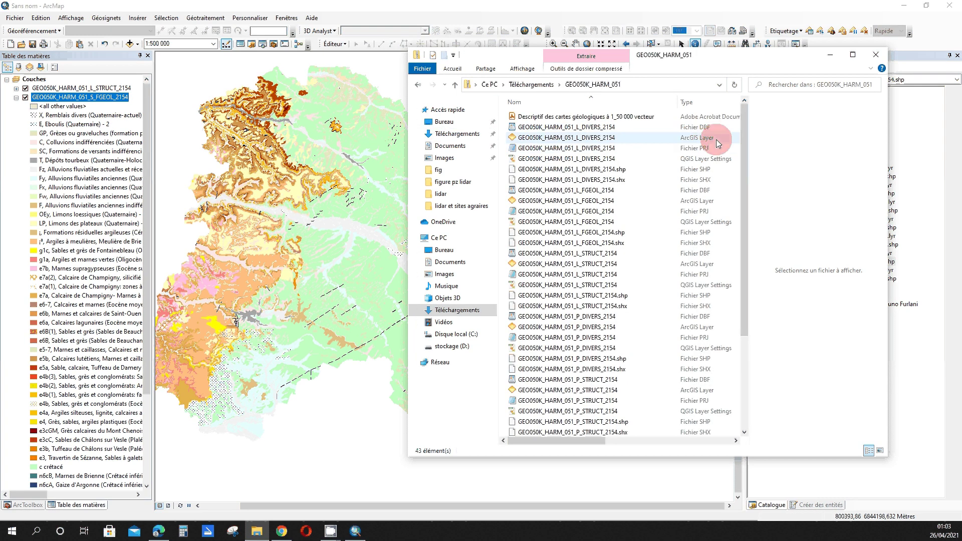
left_click(531, 139)
left_click_drag(531, 140, 516, 142)
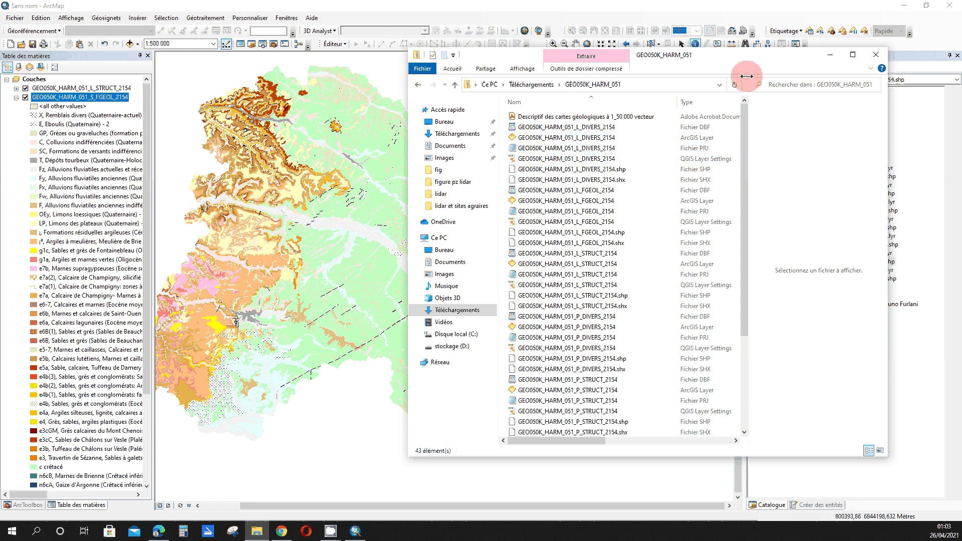
left_click(875, 59)
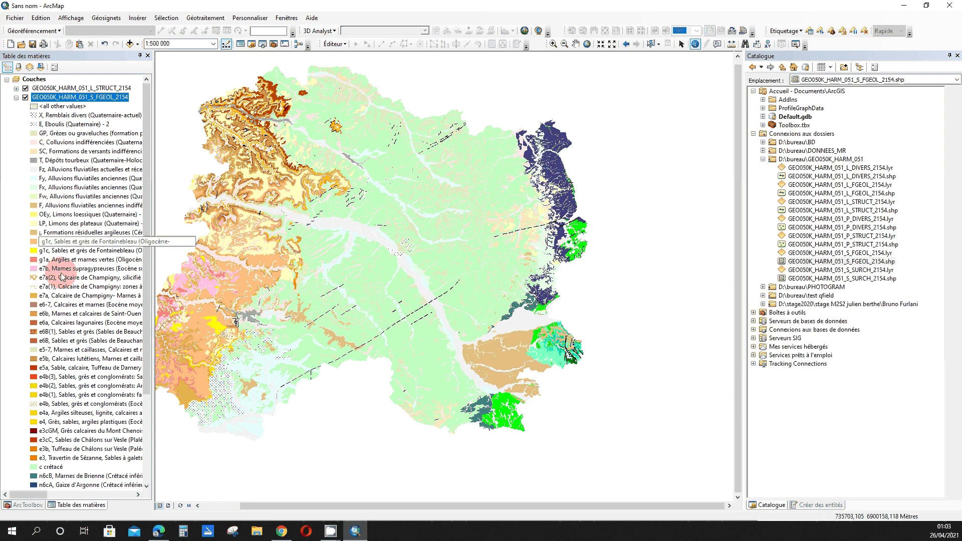
Collapse the geology layer's legend in the layer list and examine the simplified geological map.
left_click(17, 98)
left_click(486, 290)
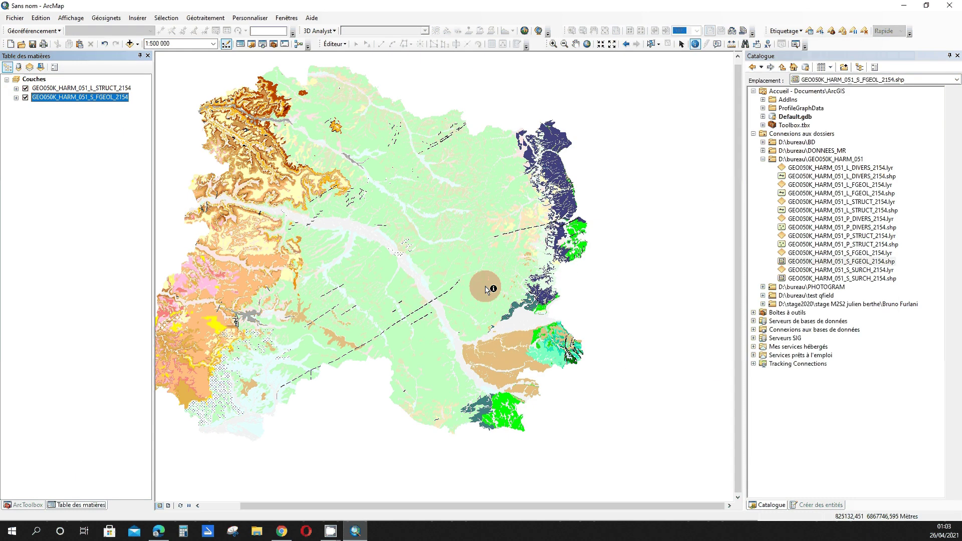
left_click(424, 271)
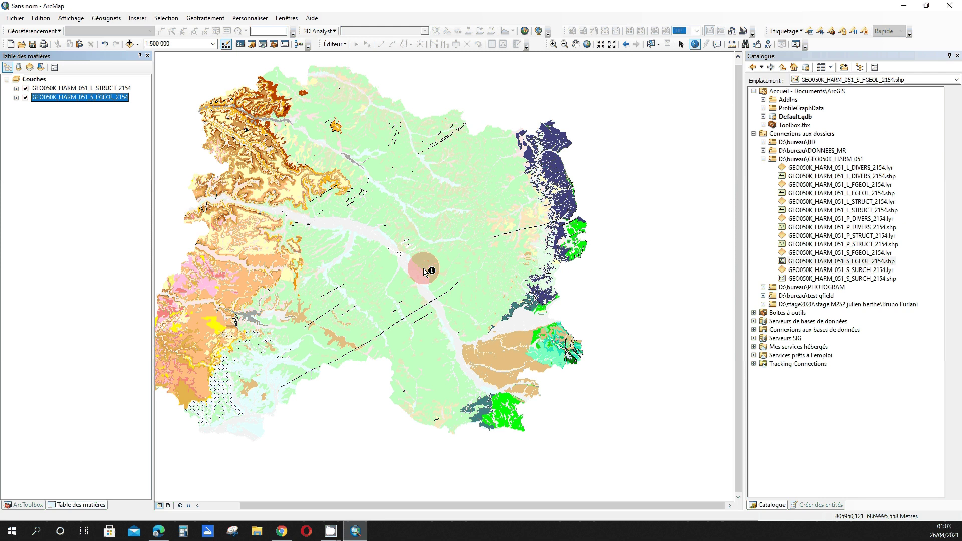
left_click(243, 146)
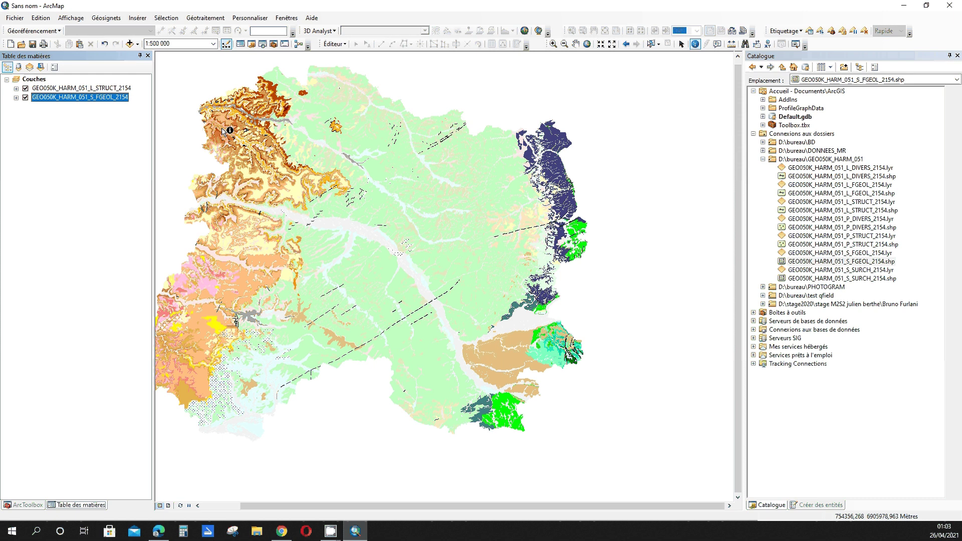
right_click(58, 97)
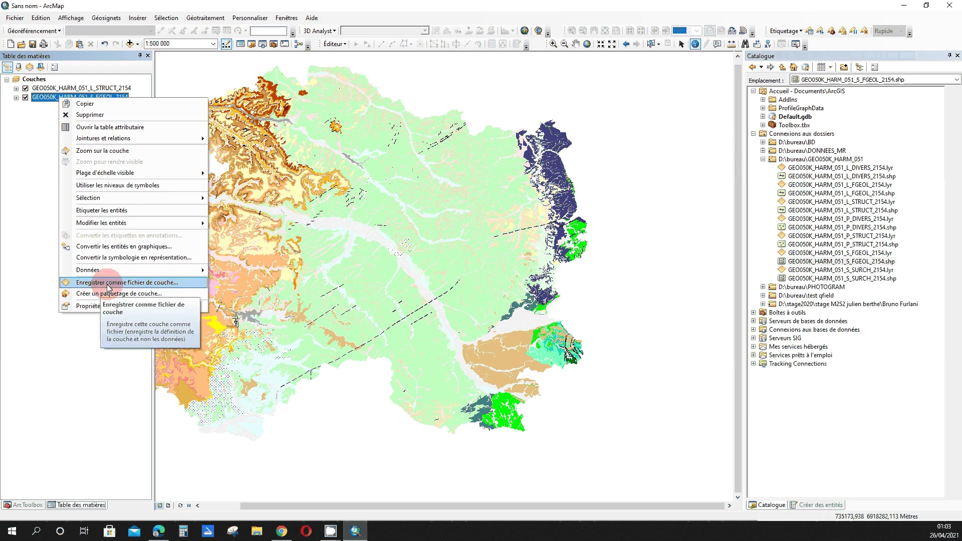
left_click(120, 283)
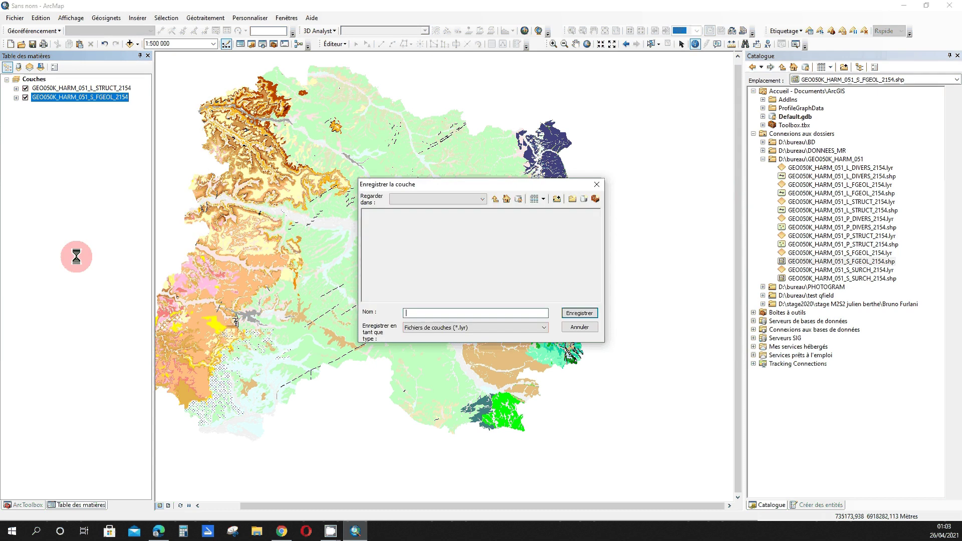
left_click(608, 180)
Save the GEO050K_HARM_051_S_FGEOL_2154 layer as layer file GEO050K_HARM_051_S_FGEOL_2154_modif.lyr in the D:\bureau\GEO050K_HARM_051 folder.
right_click(76, 97)
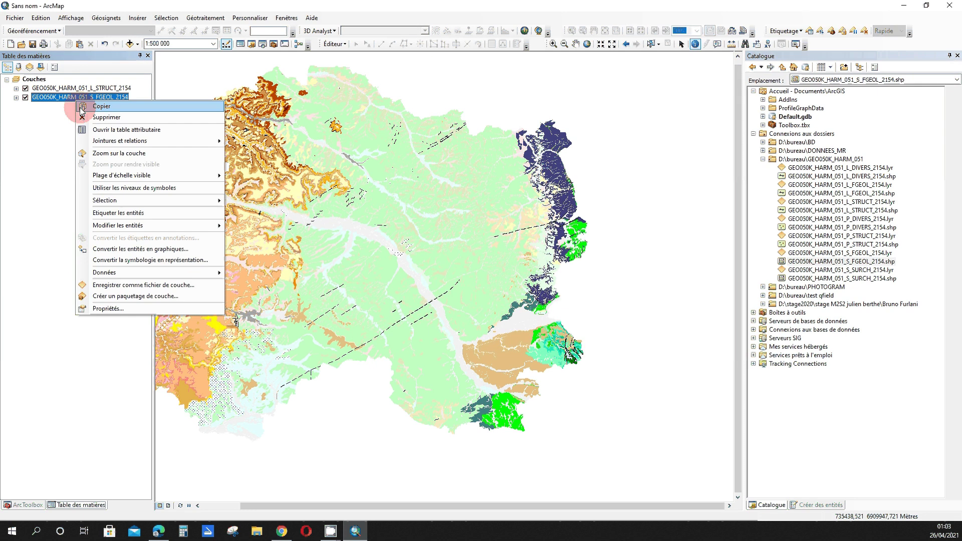
left_click(95, 285)
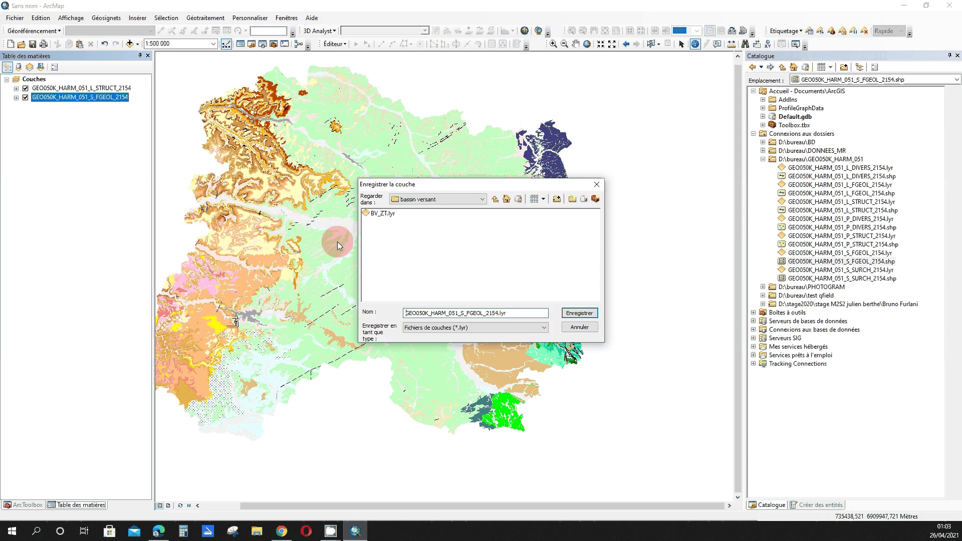
left_click(479, 199)
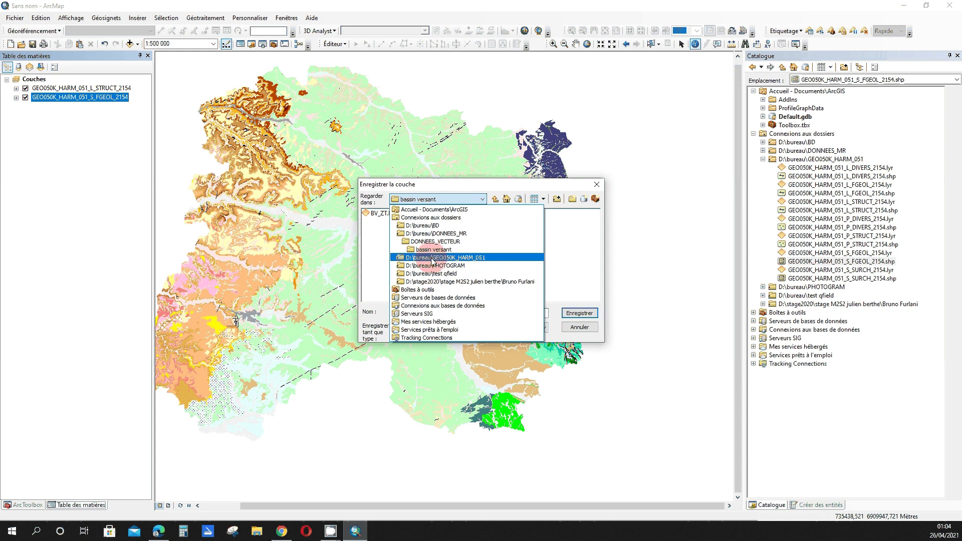
left_click(432, 258)
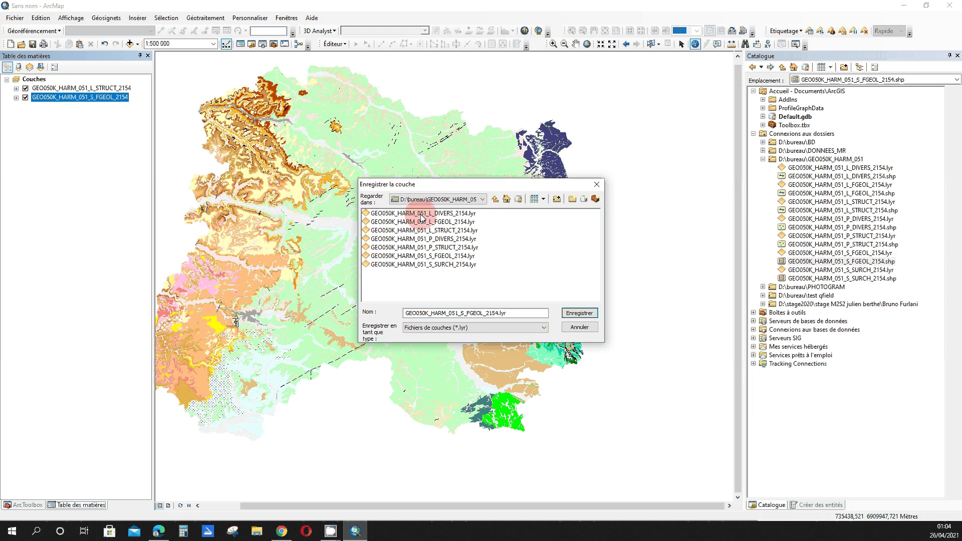
left_click(497, 313)
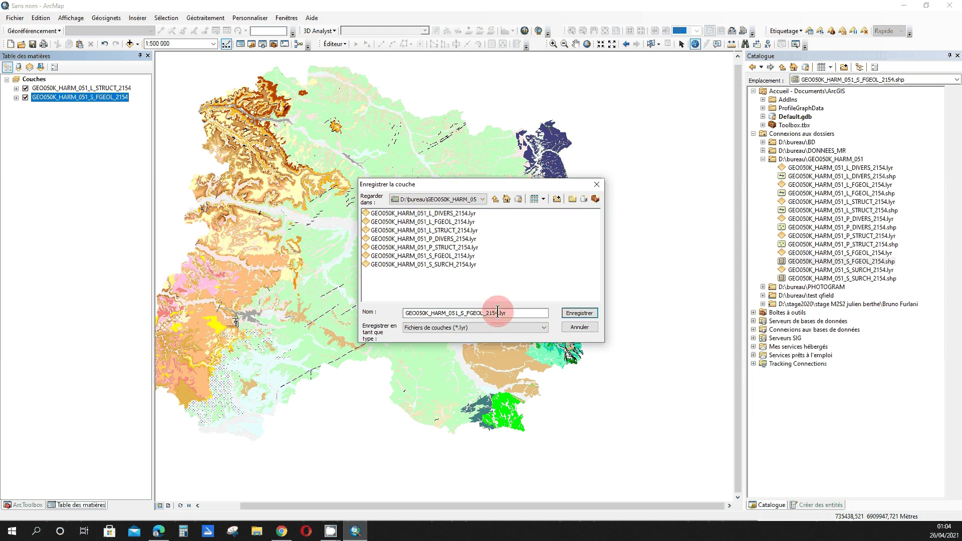
type("_modif")
left_click(579, 312)
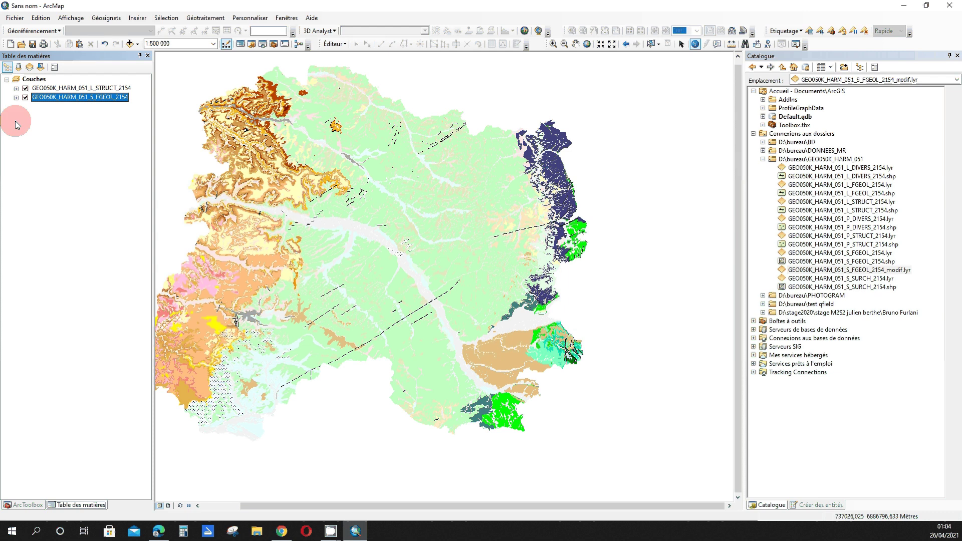
Import the original symbology from GEO050K_HARM_051_S_FGEOL_2154.lyr into the geology layer, matched on CODE_LEG, and apply it.
double_click(88, 99)
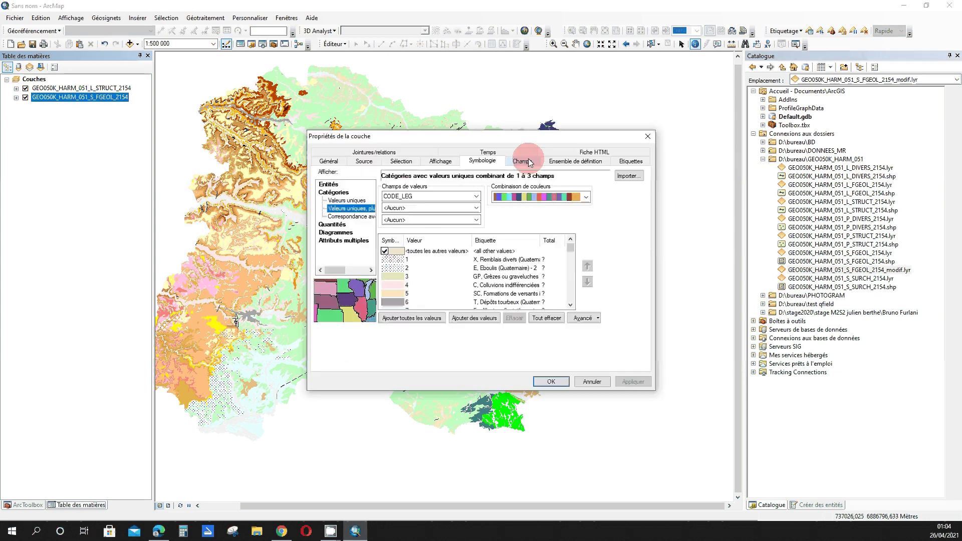
left_click(629, 176)
left_click(552, 252)
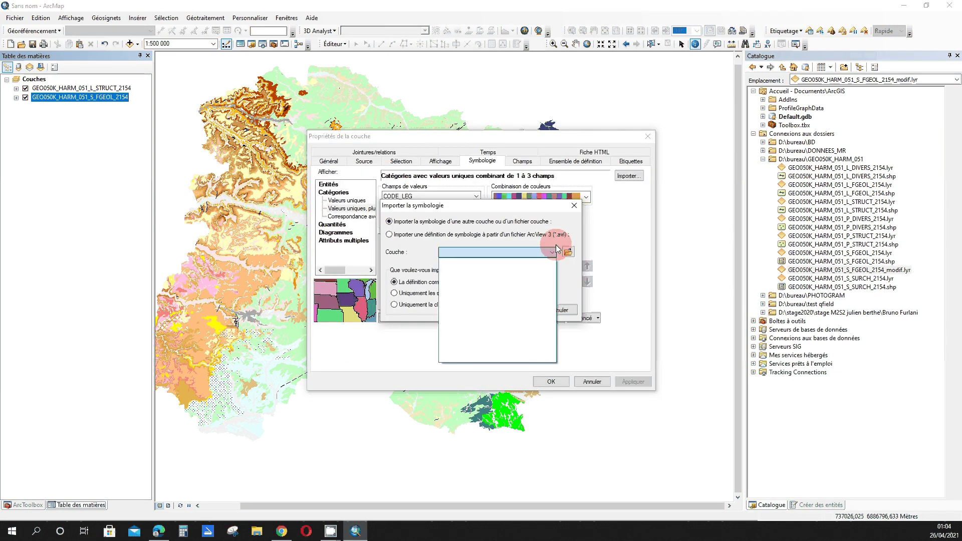
left_click(552, 252)
left_click(568, 252)
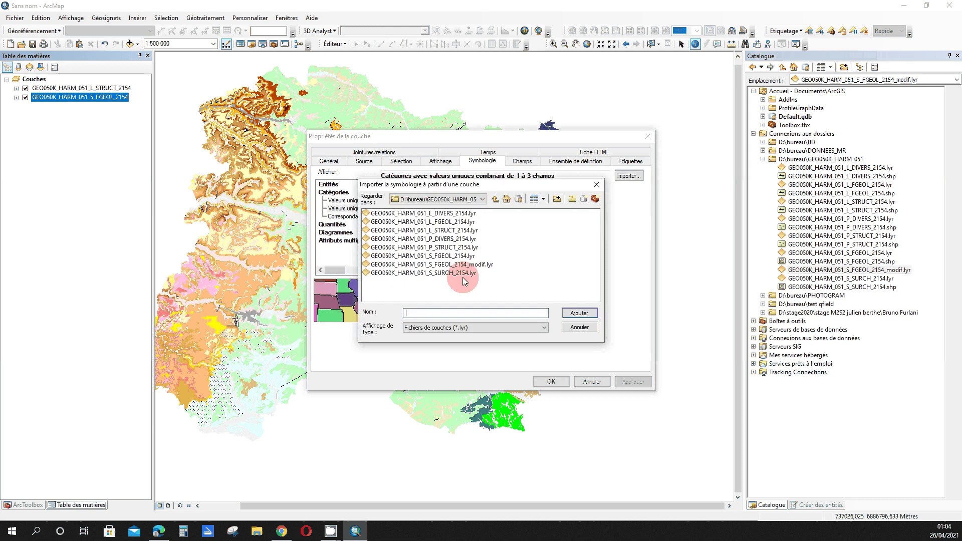
left_click(451, 255)
left_click(580, 313)
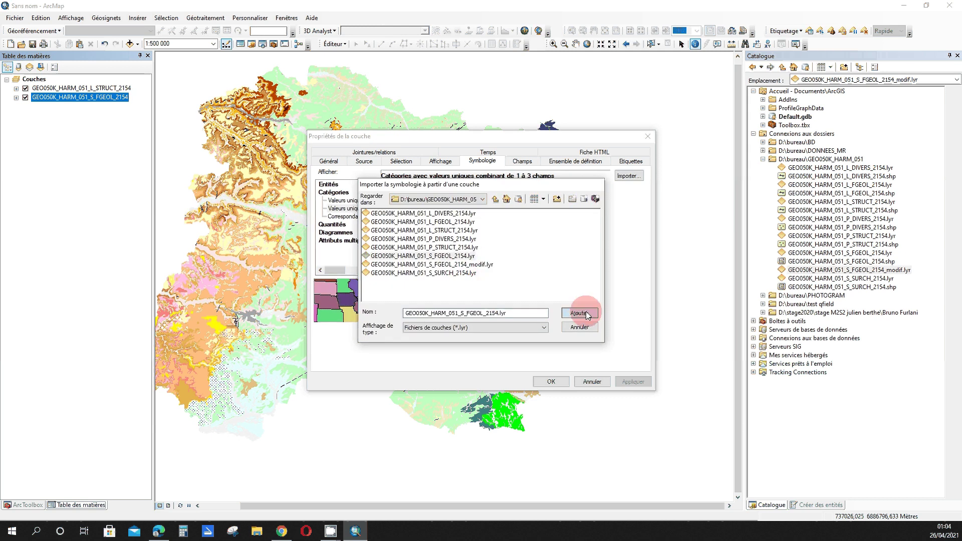
left_click(534, 312)
left_click(488, 344)
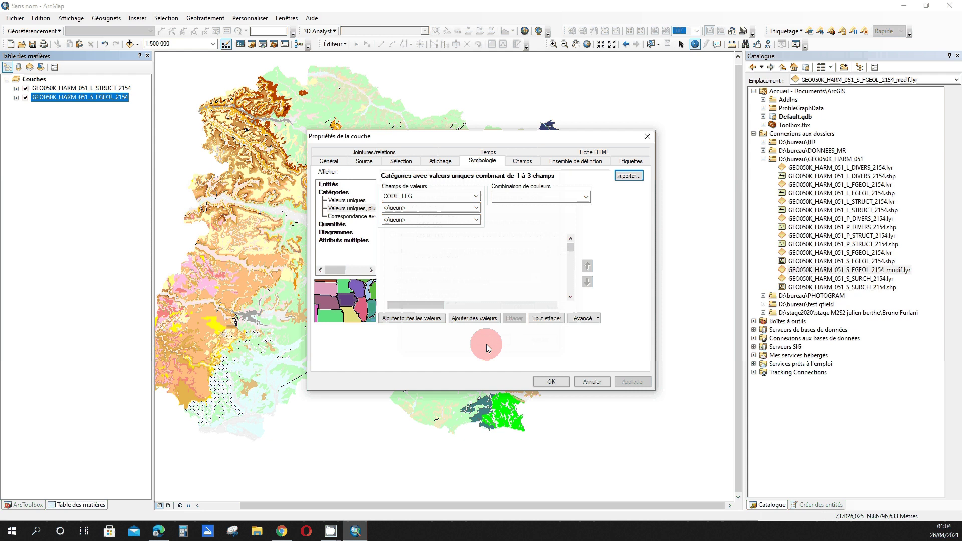
left_click(633, 381)
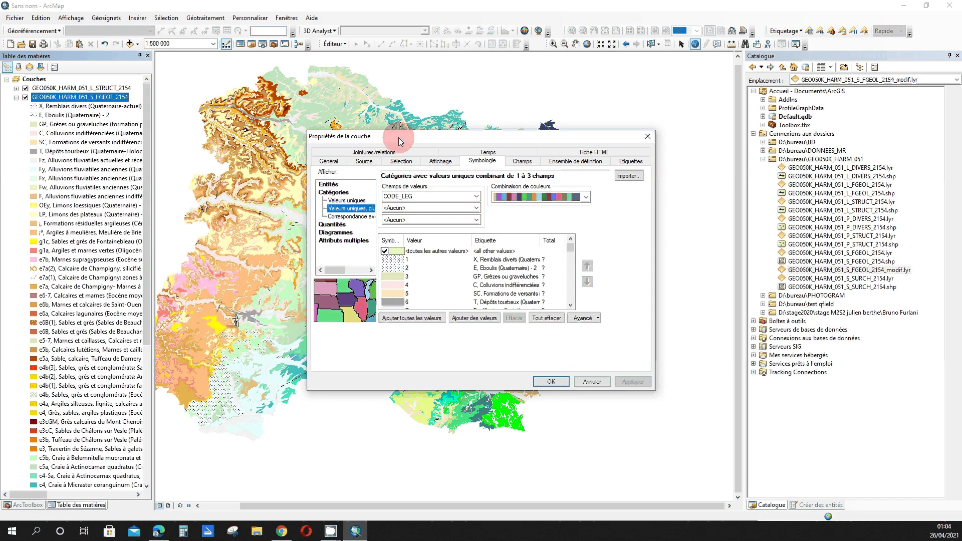
Import the grouped symbology from GEO050K_HARM_051_S_FGEOL_2154_modif.lyr with the CODE_LEG field, apply it, and move the properties dialog clear of the map.
left_click_drag(399, 137, 436, 157)
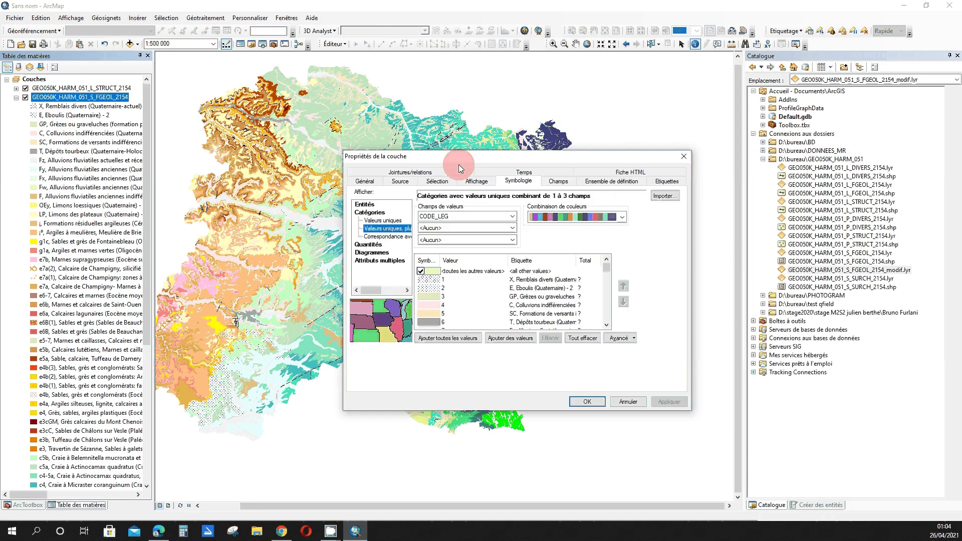
left_click(663, 196)
left_click(605, 272)
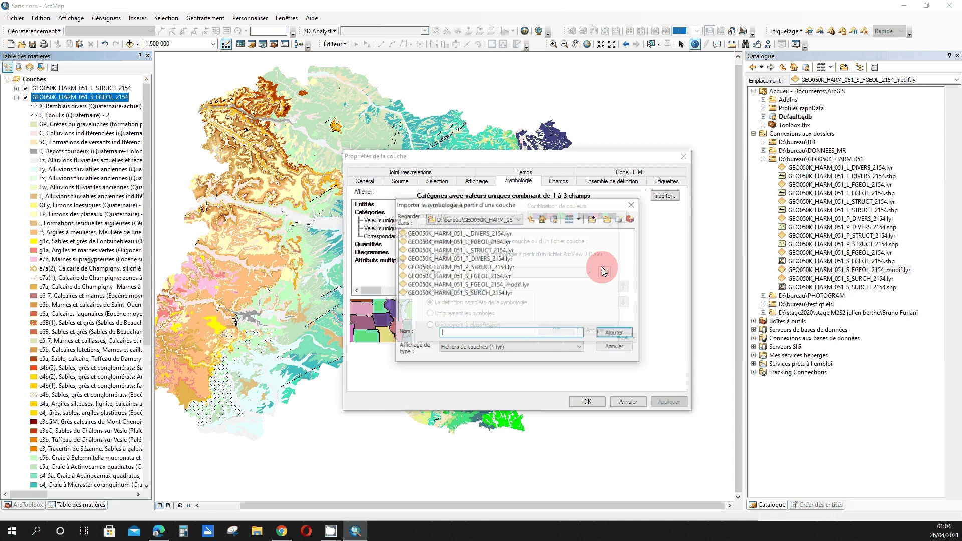
left_click(469, 284)
left_click(614, 332)
left_click(557, 330)
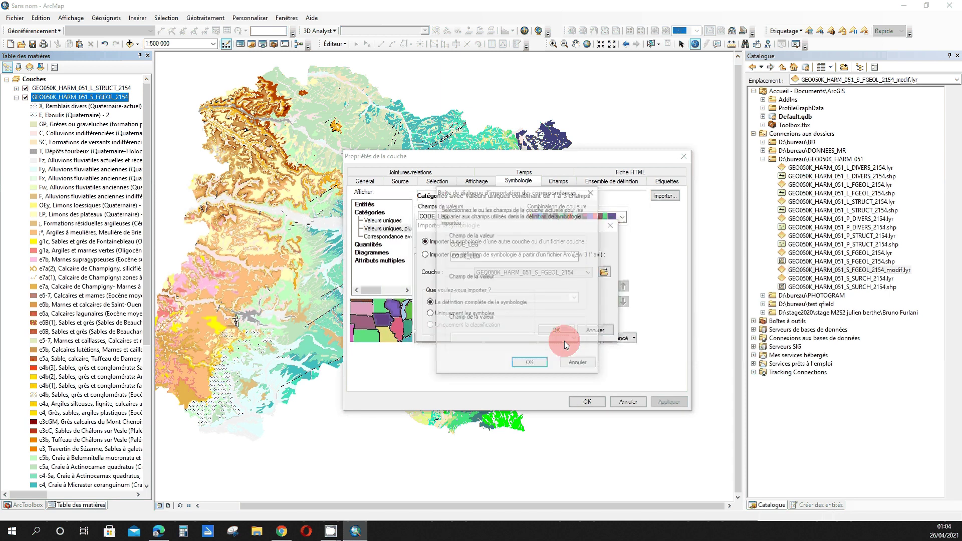
left_click(534, 367)
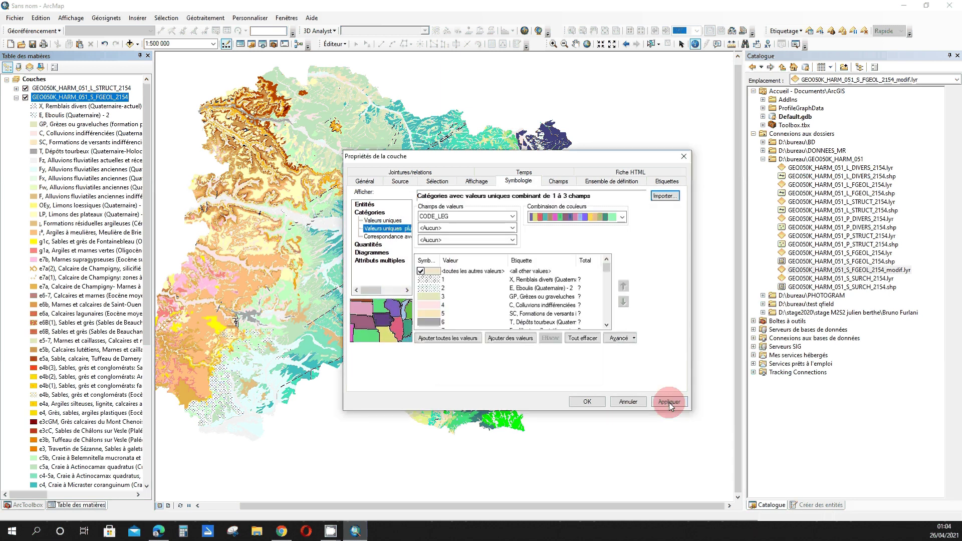
left_click_drag(495, 157, 792, 147)
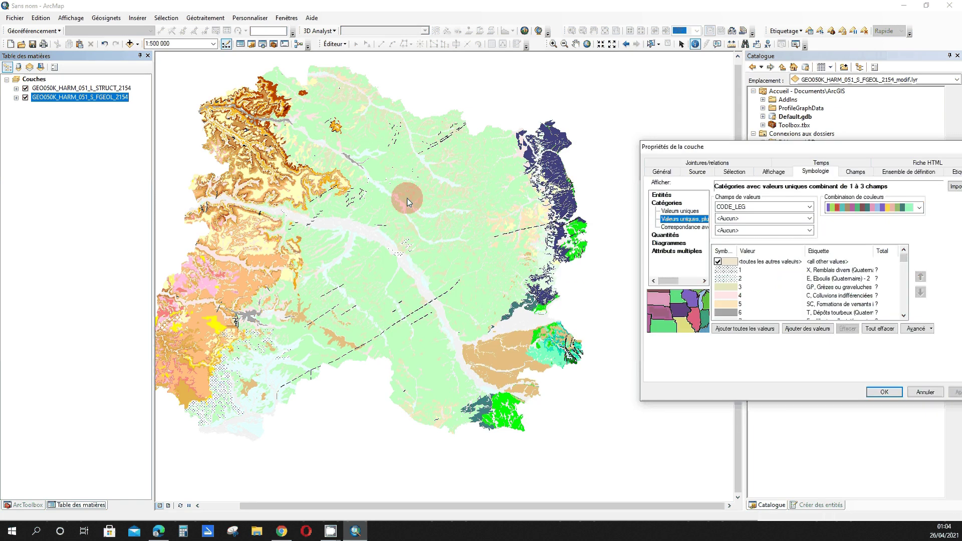